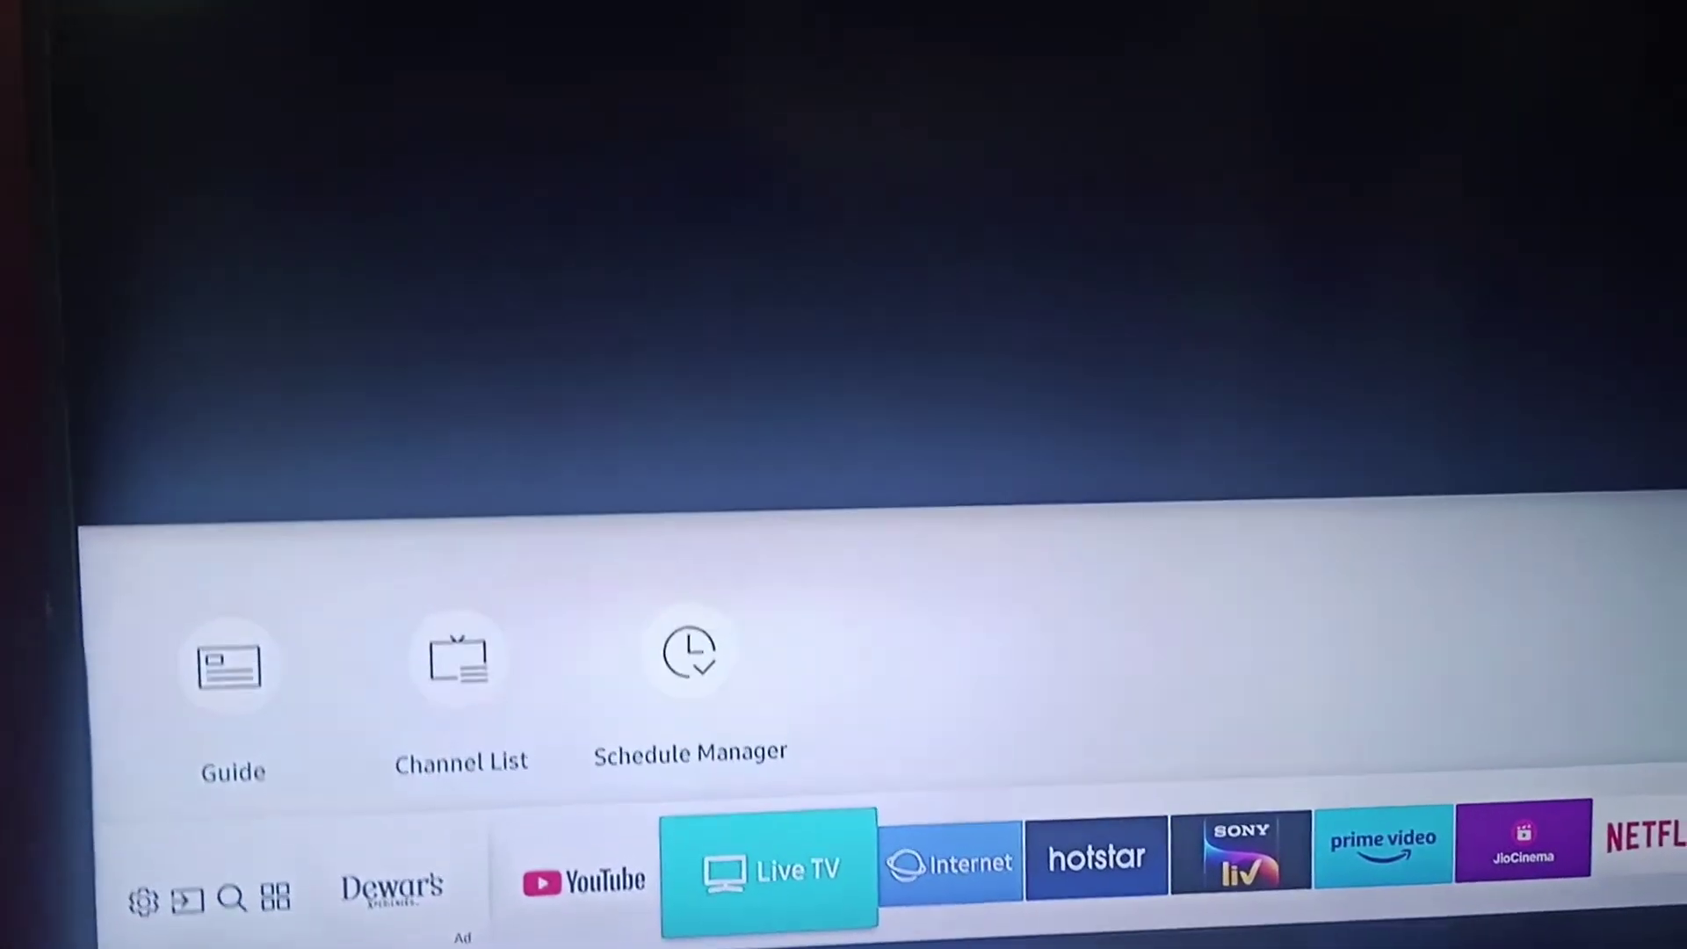
# Open the full TV Settings and enter the Support category
pyautogui.press('Return')
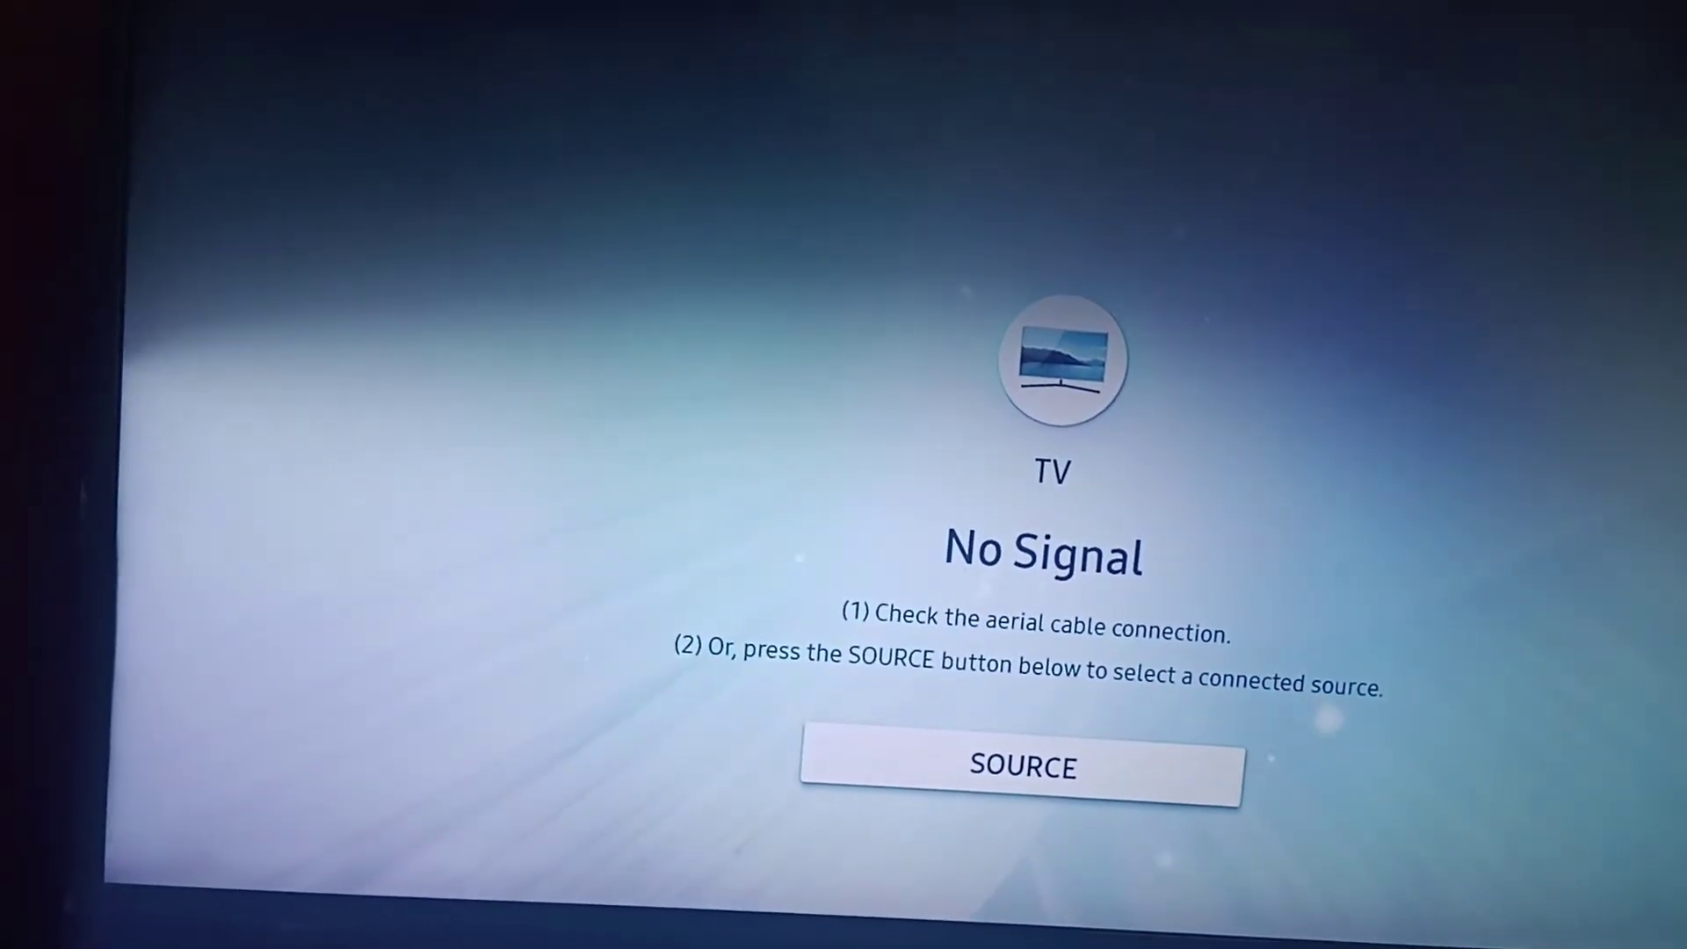
pyautogui.press('Home')
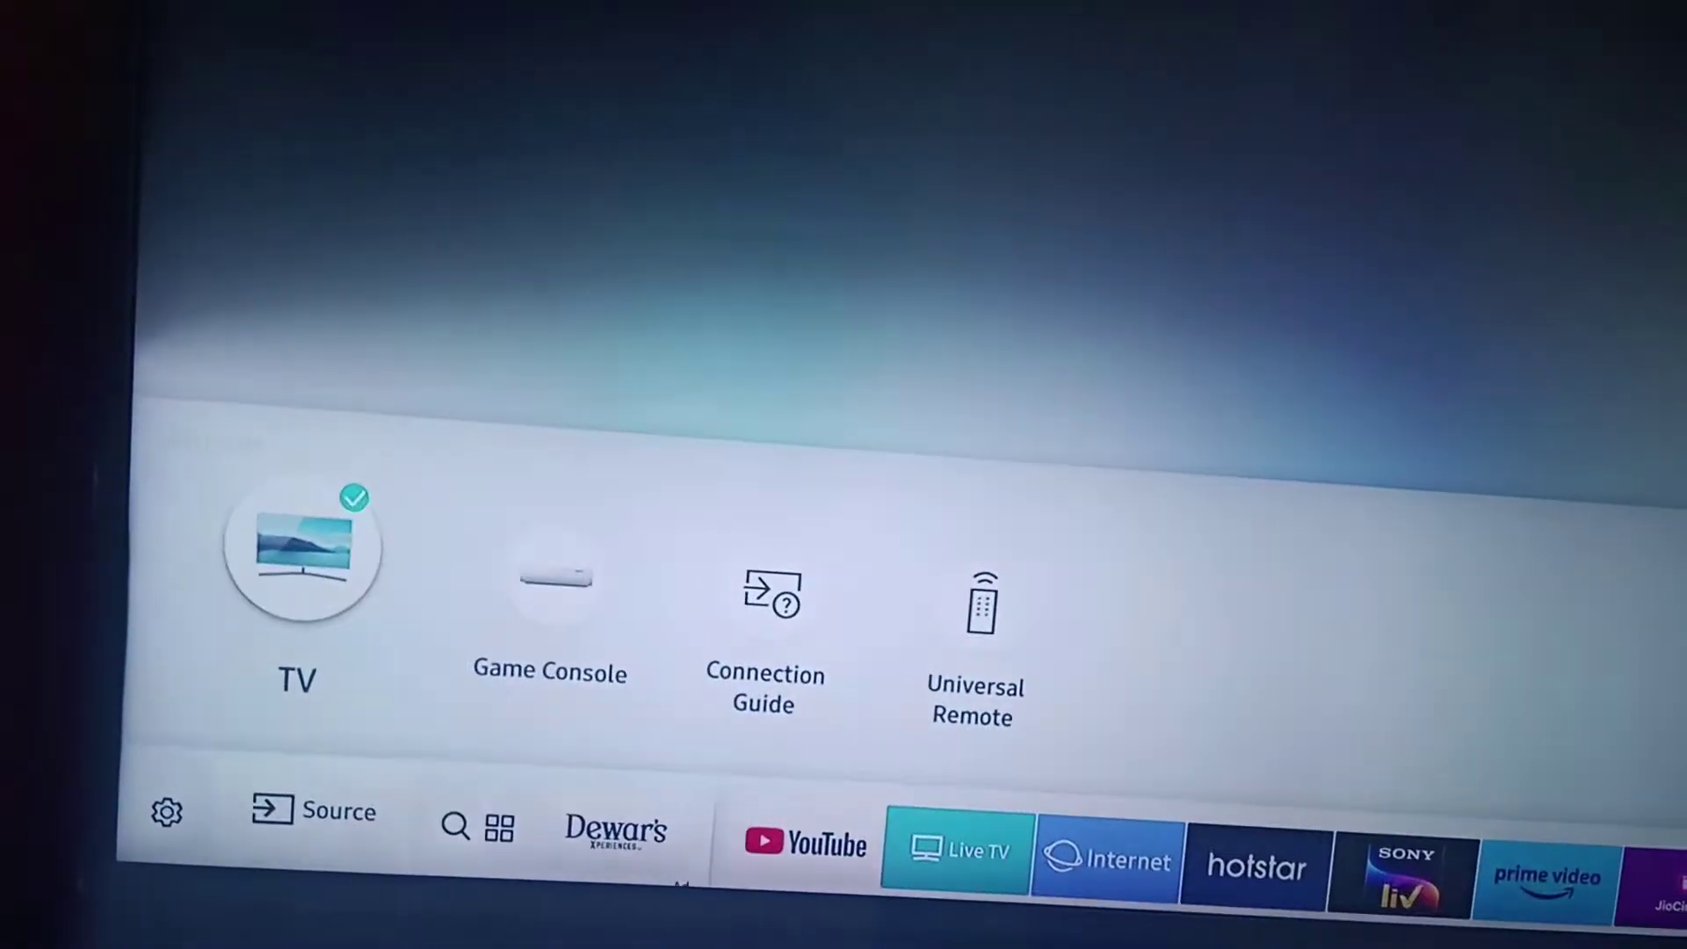
pyautogui.press('Left')
pyautogui.press('Left')
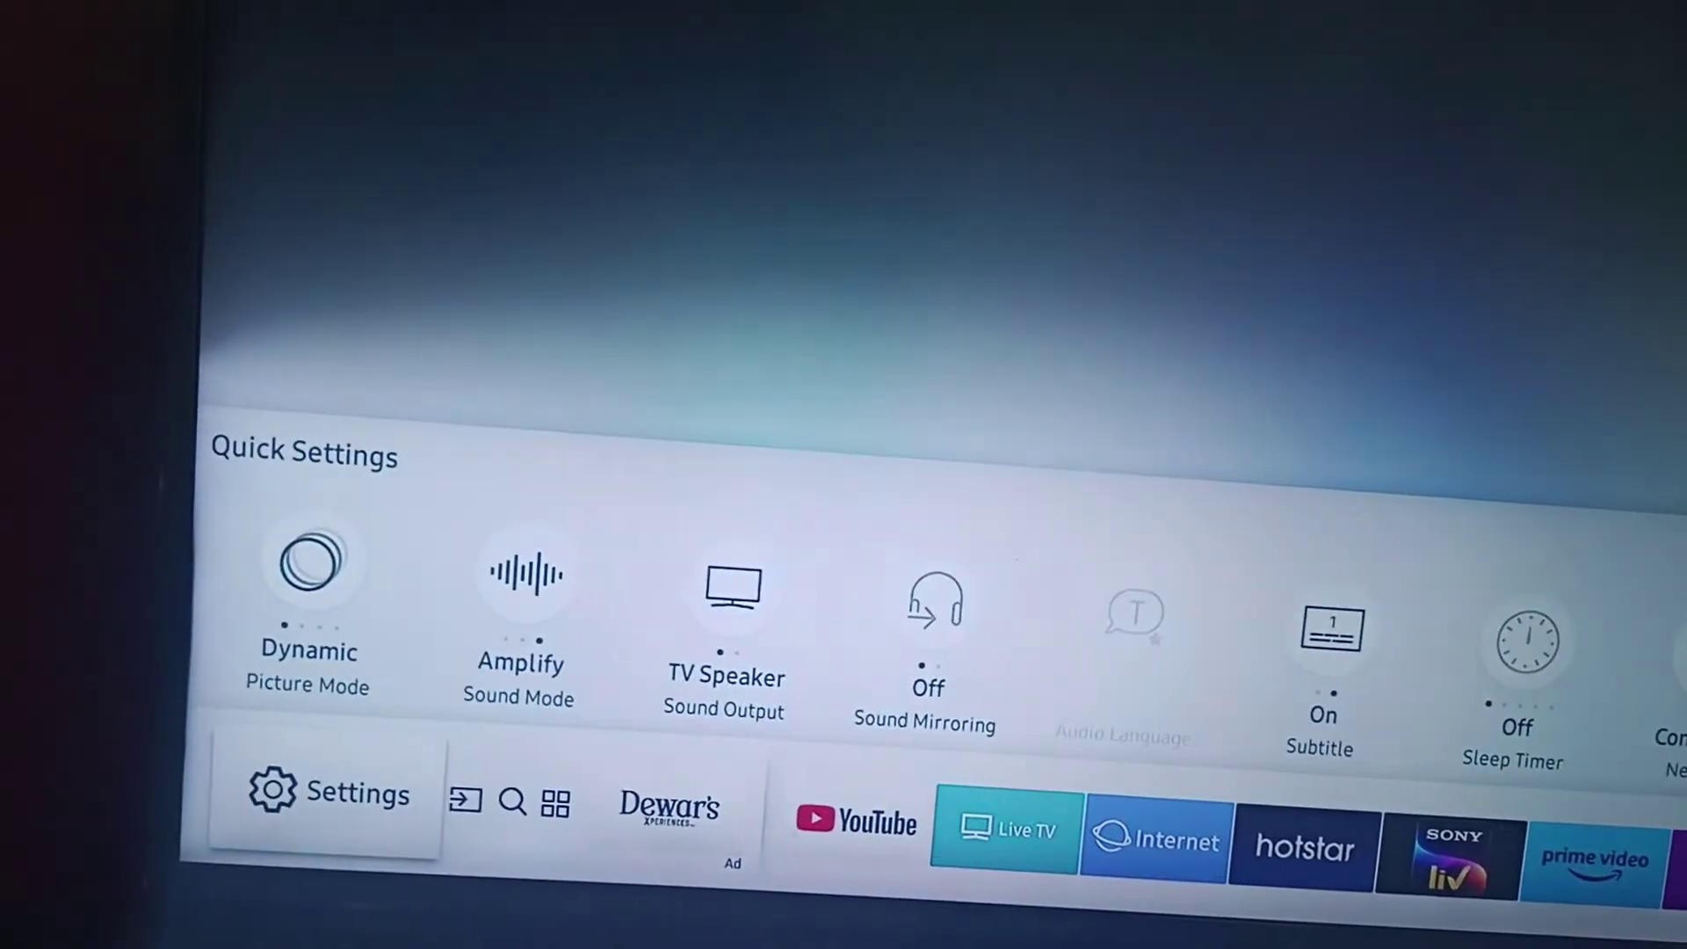
pyautogui.press('Return')
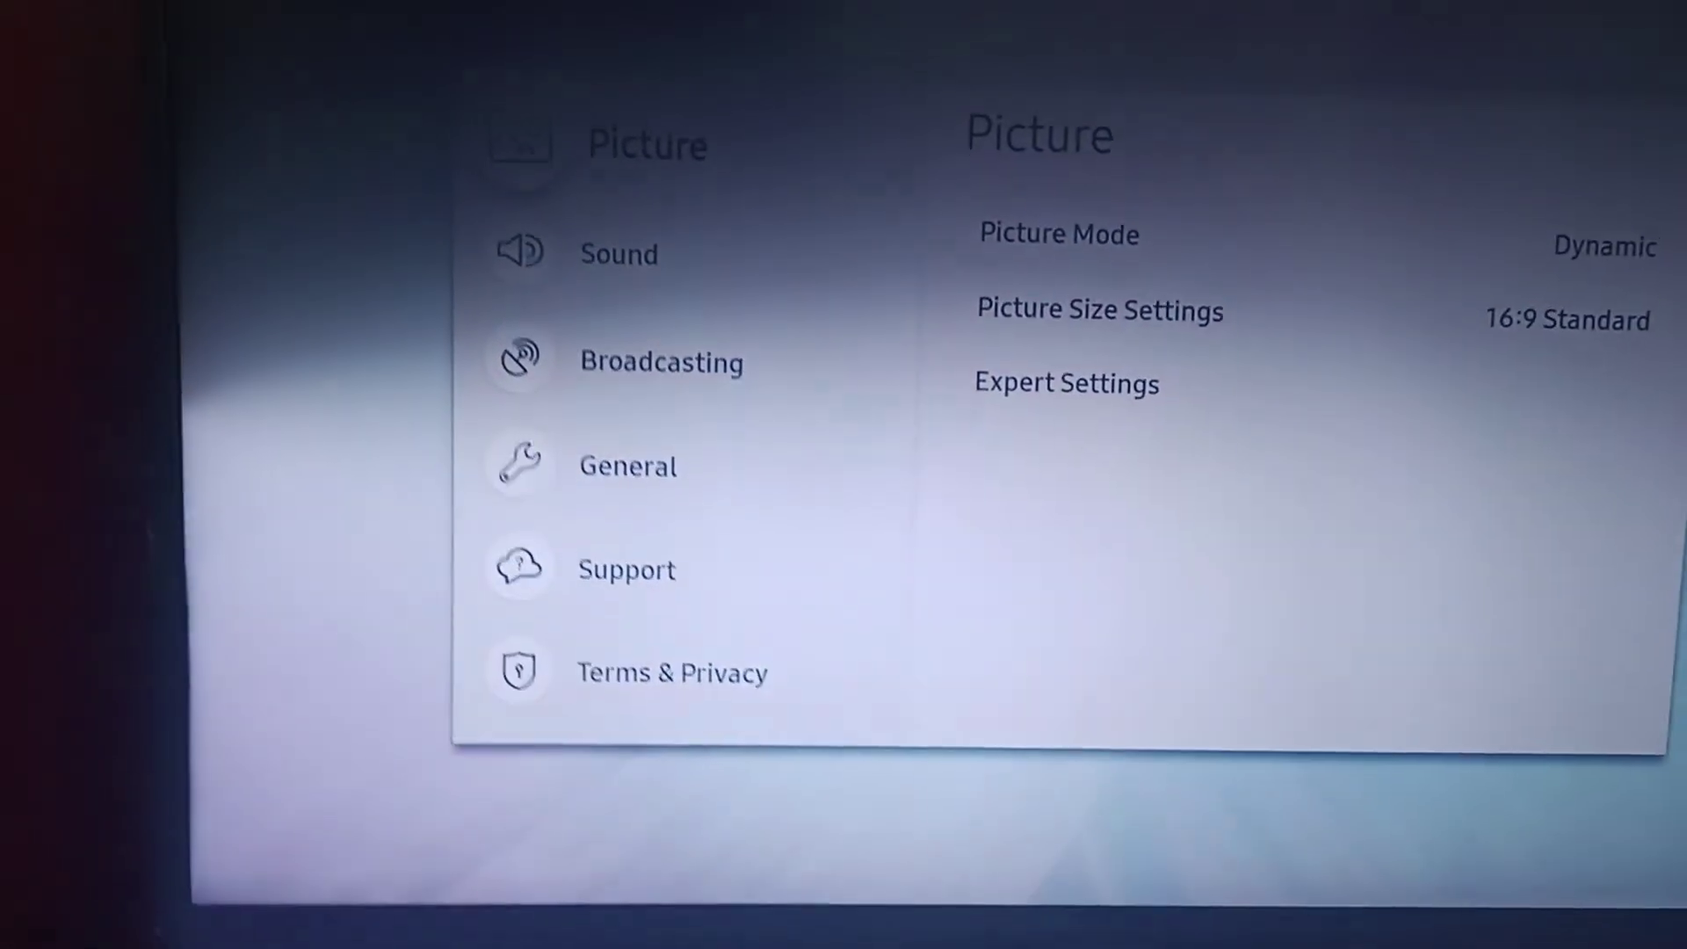
pyautogui.press('Down')
pyautogui.press('Down')
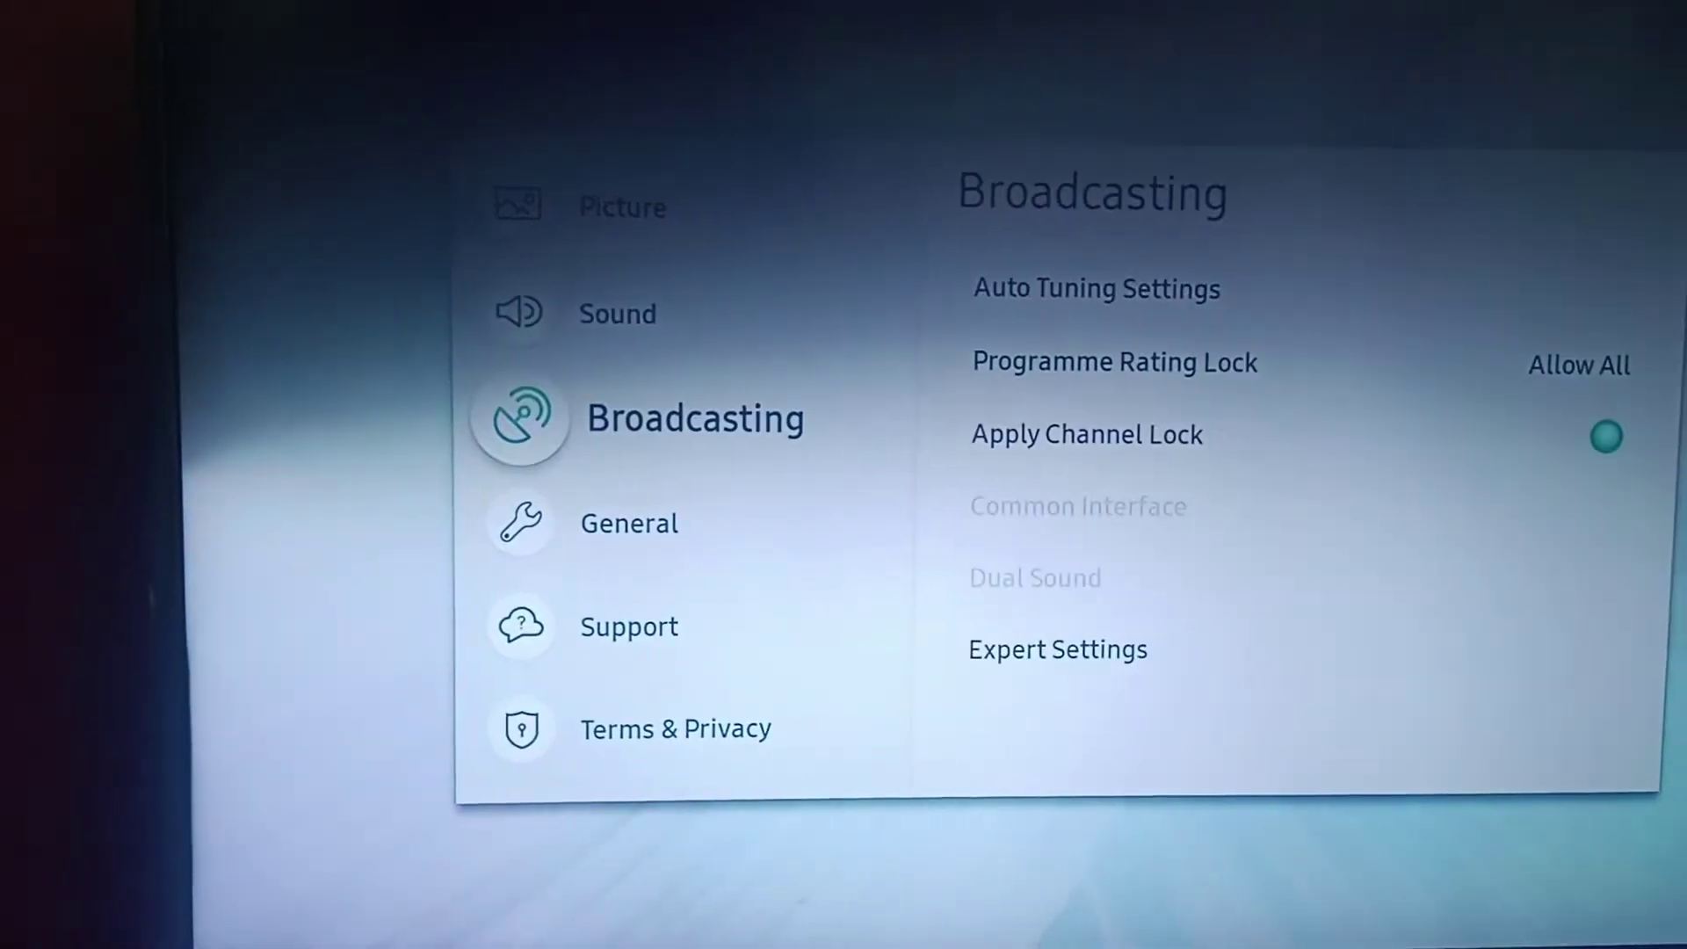
pyautogui.press('Down')
pyautogui.press('Down')
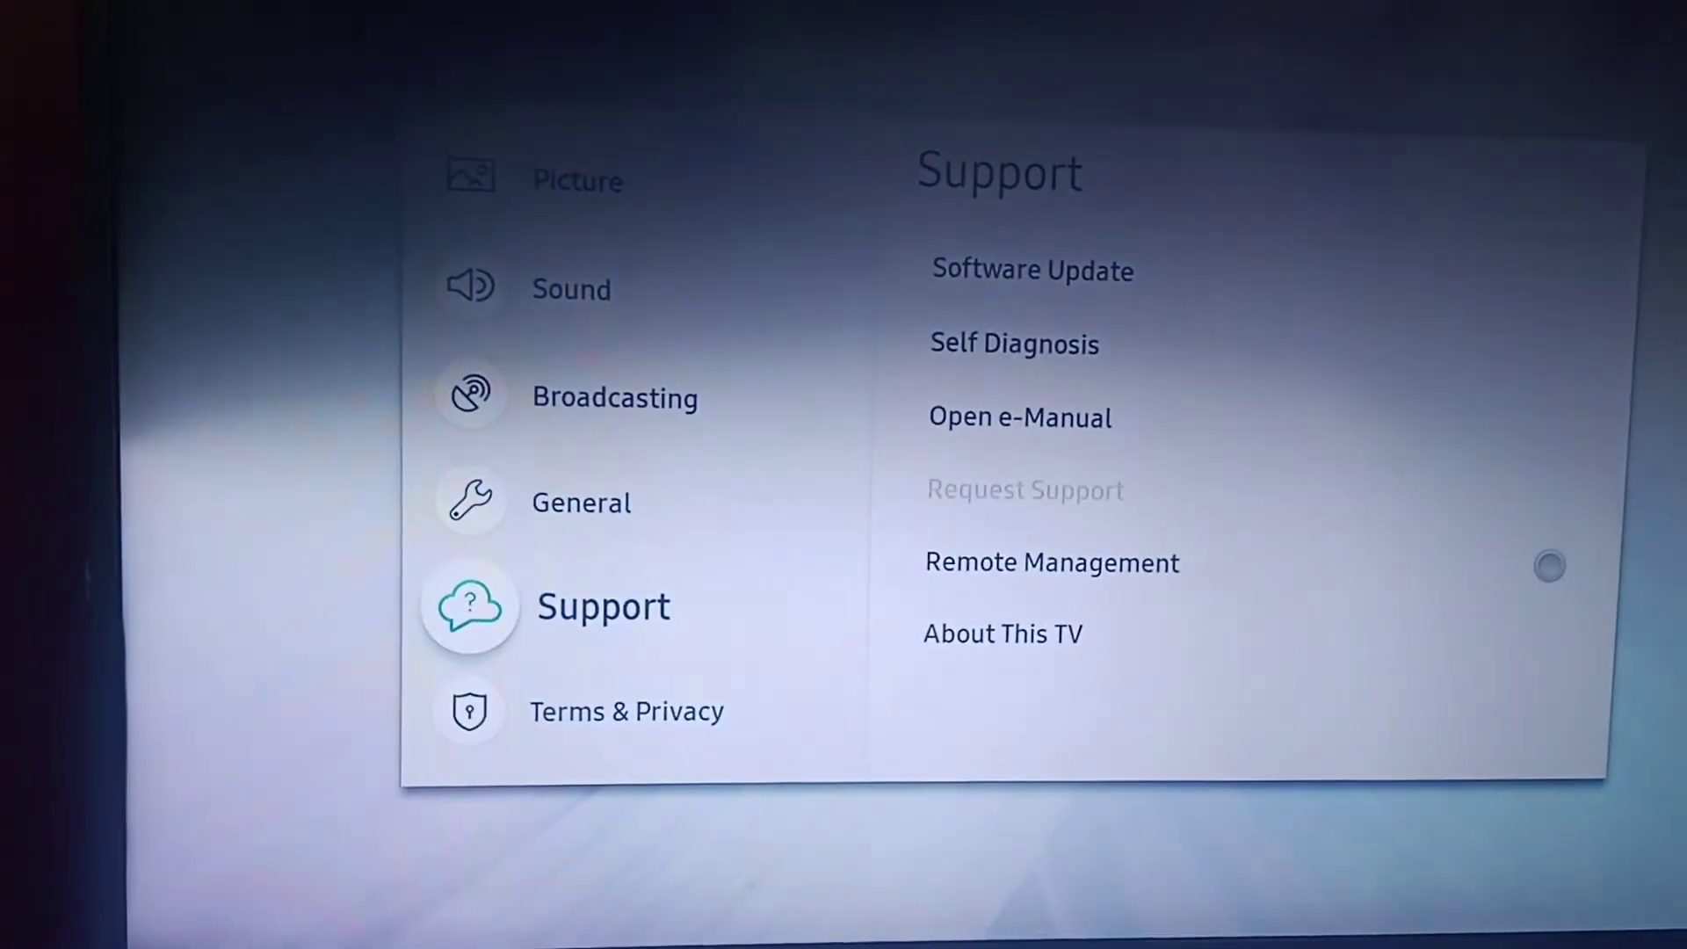
pyautogui.press('Right')
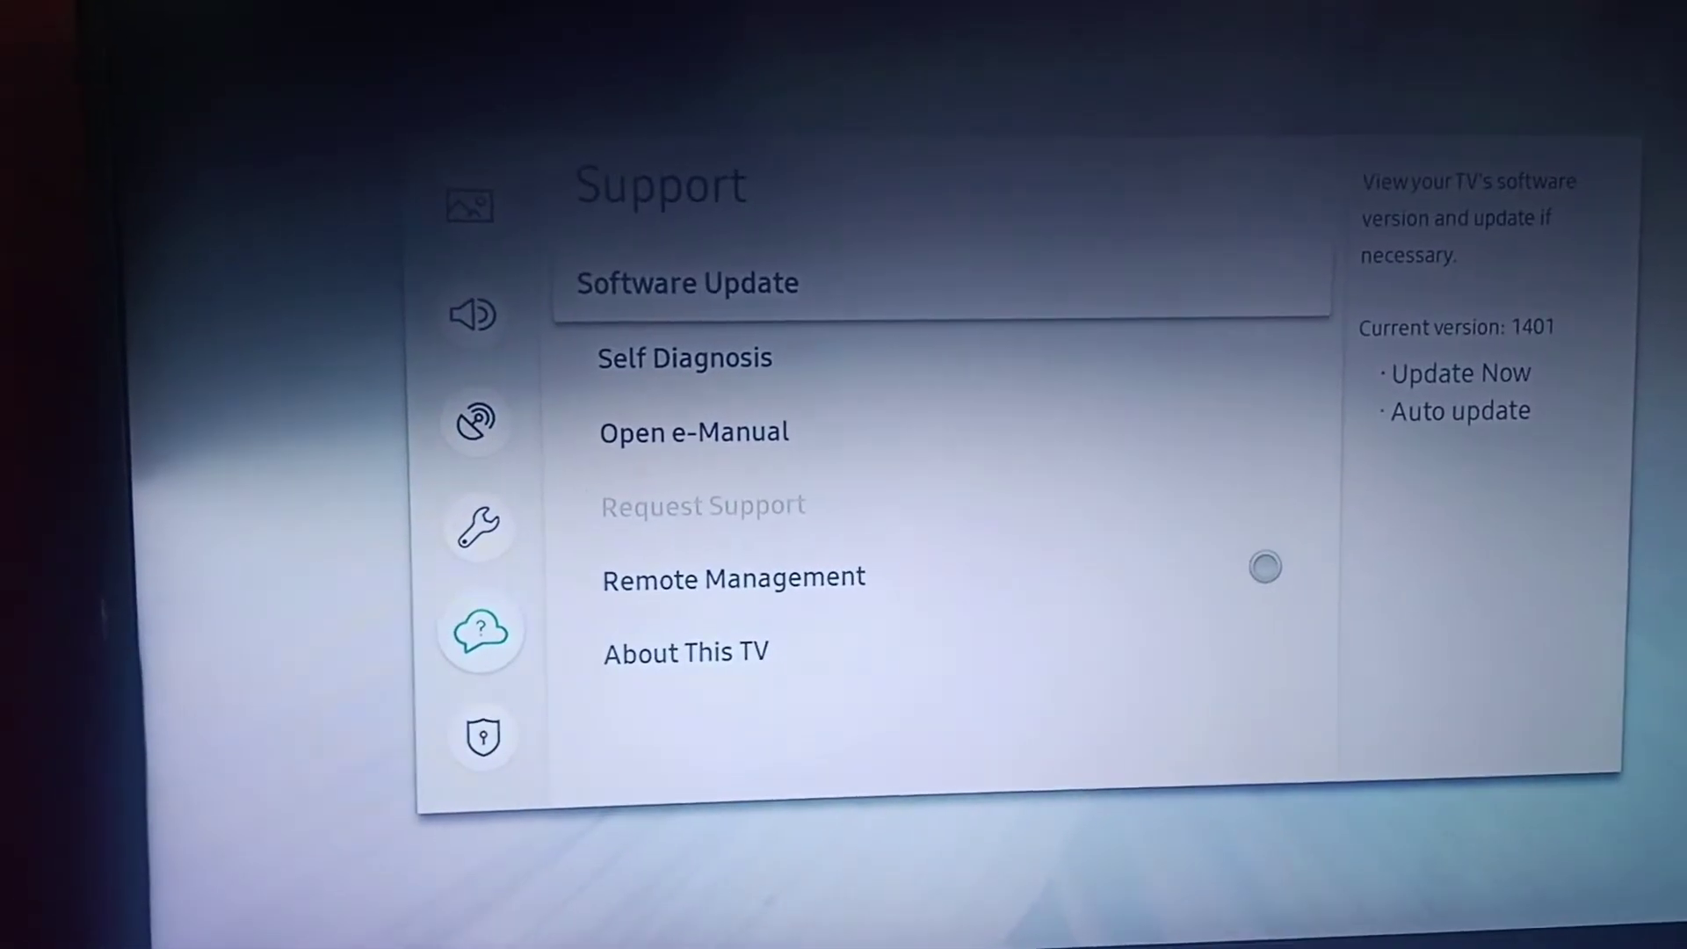
# Switch Auto update on in Software Update (version 1401), then return to Support
pyautogui.press('Return')
pyautogui.press('Down')
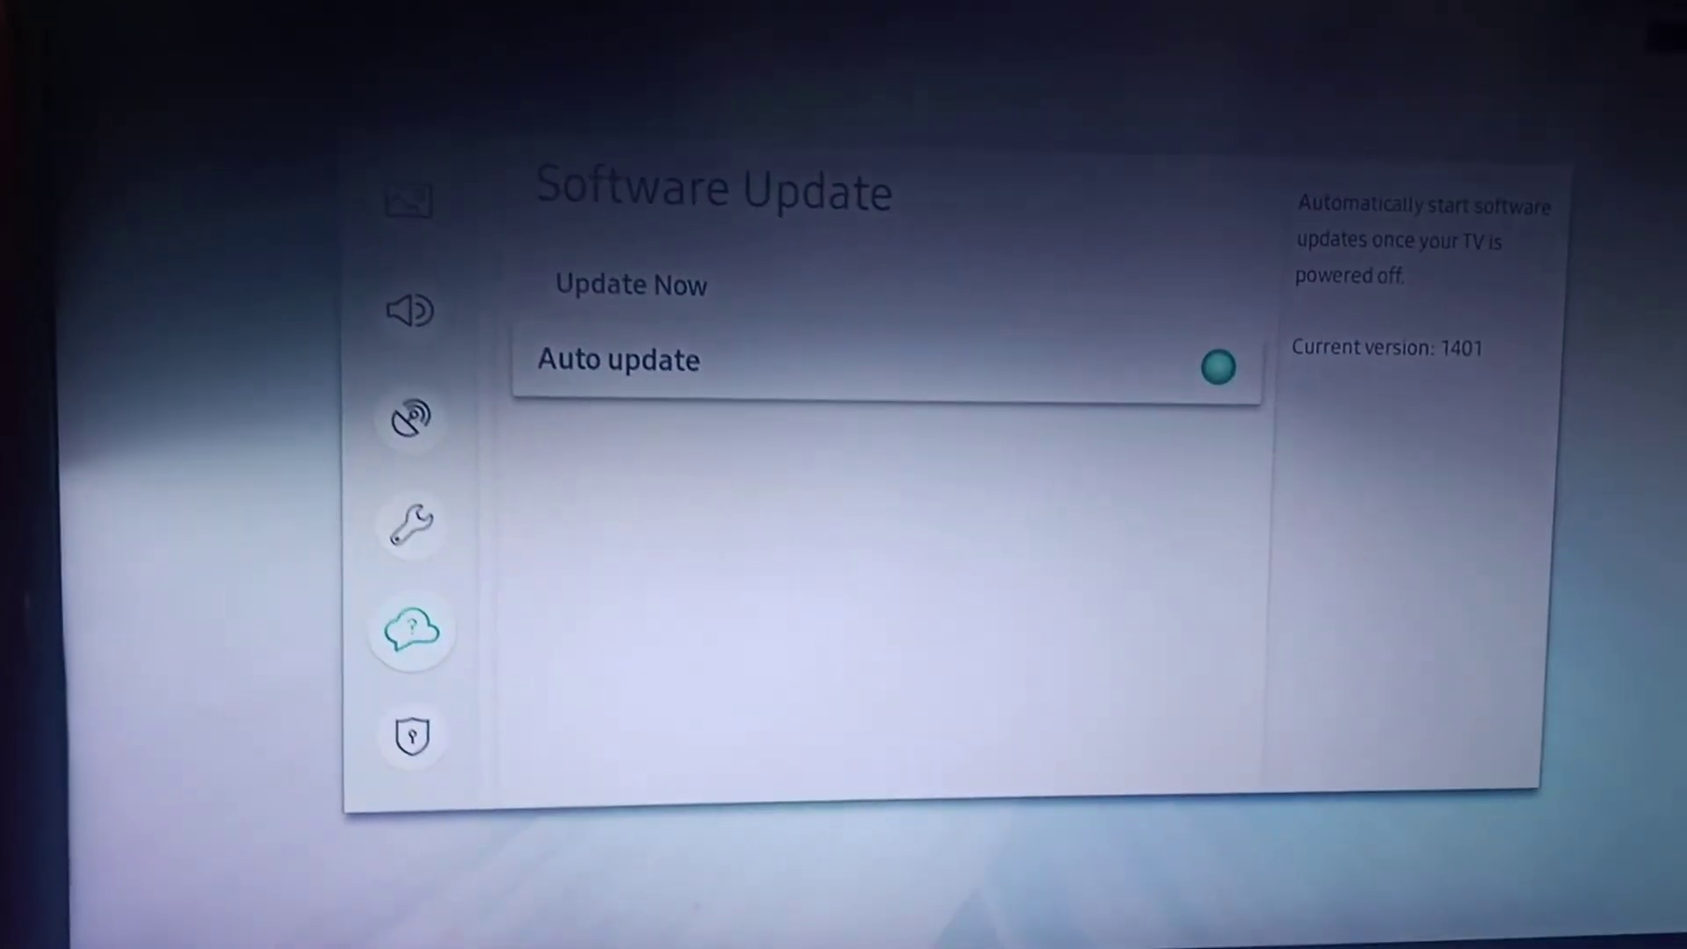
pyautogui.press('Return')
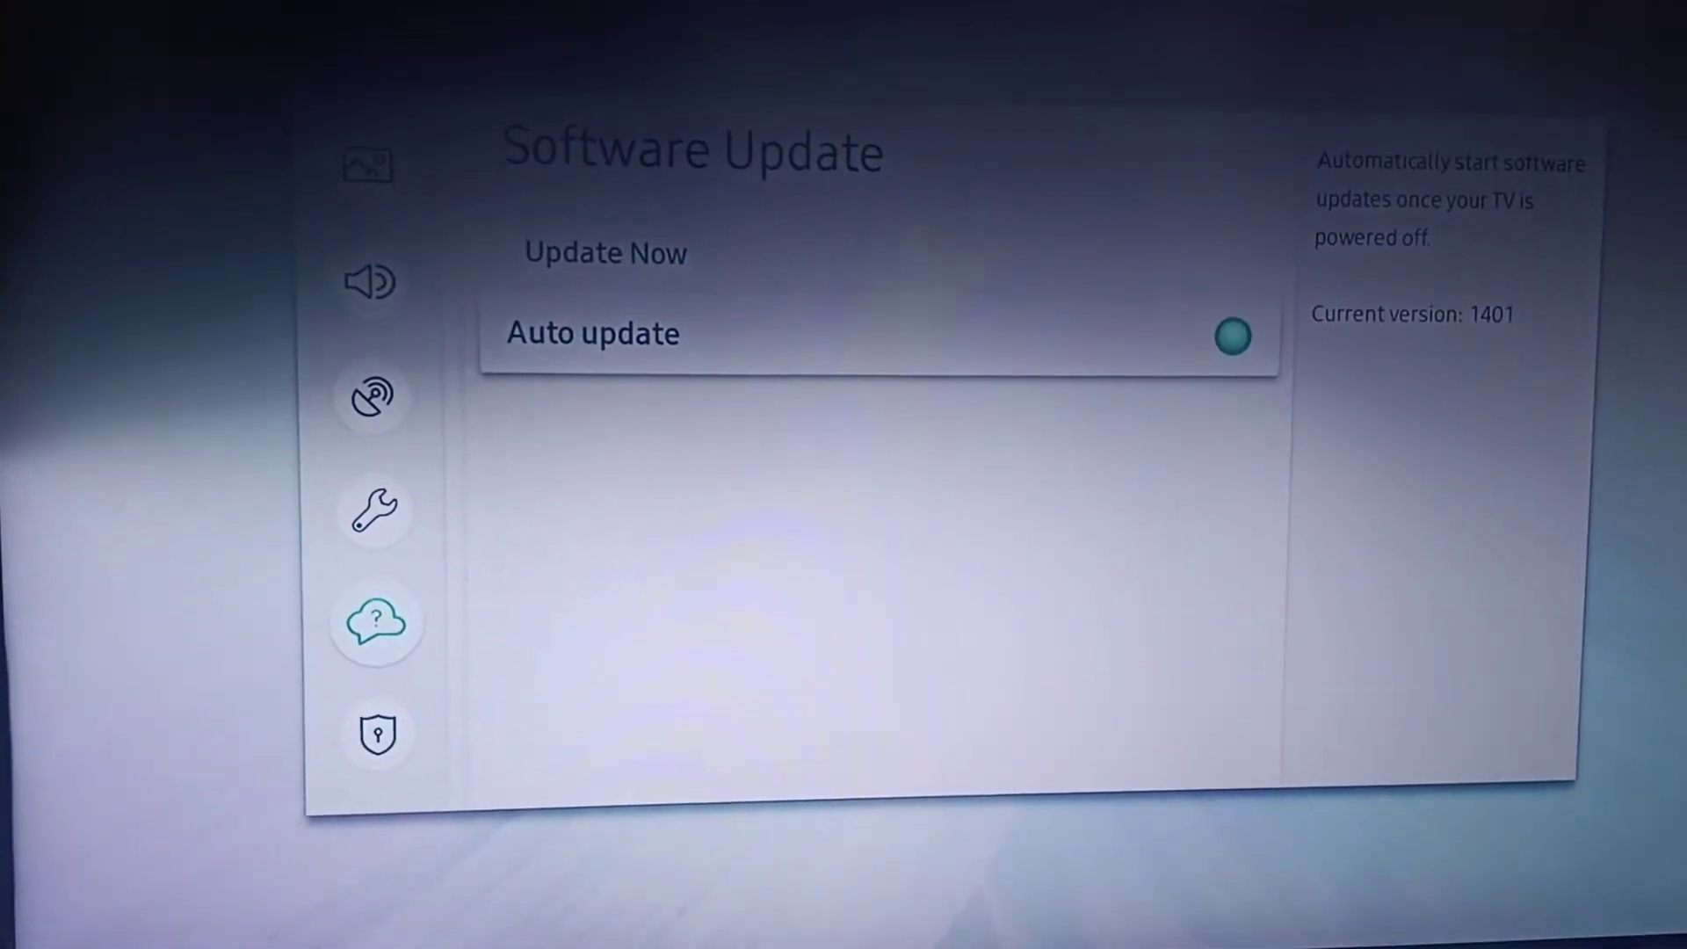
pyautogui.press('Escape')
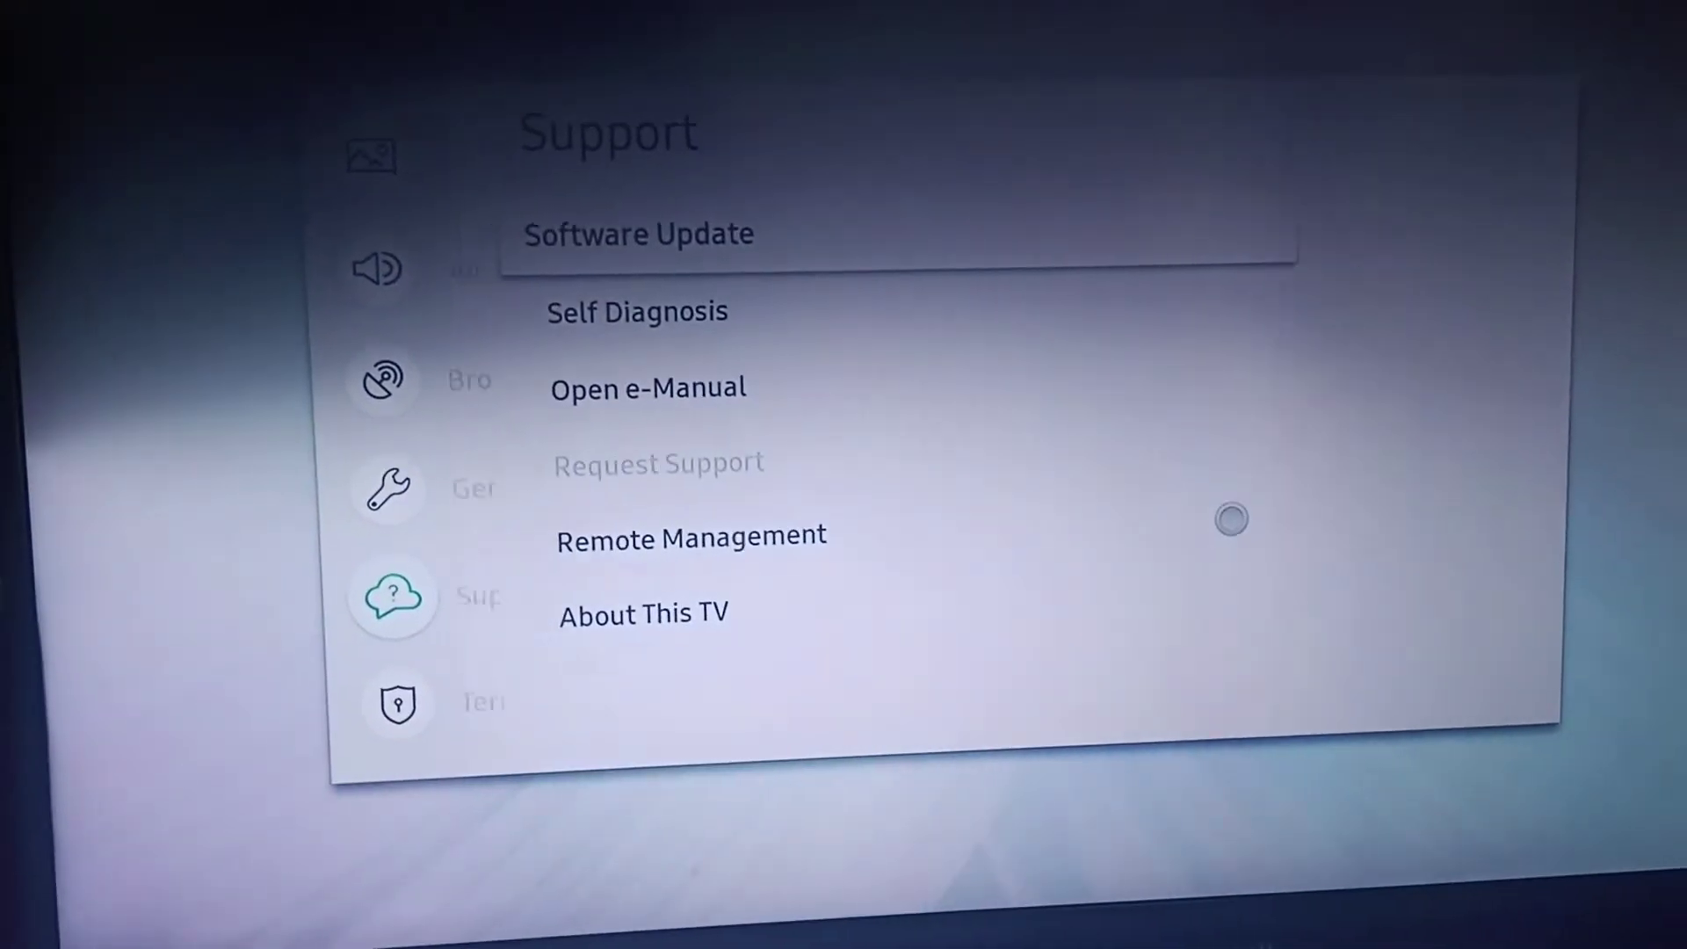
# Leave Settings and open the Apps store's installed apps management page
pyautogui.press('Escape')
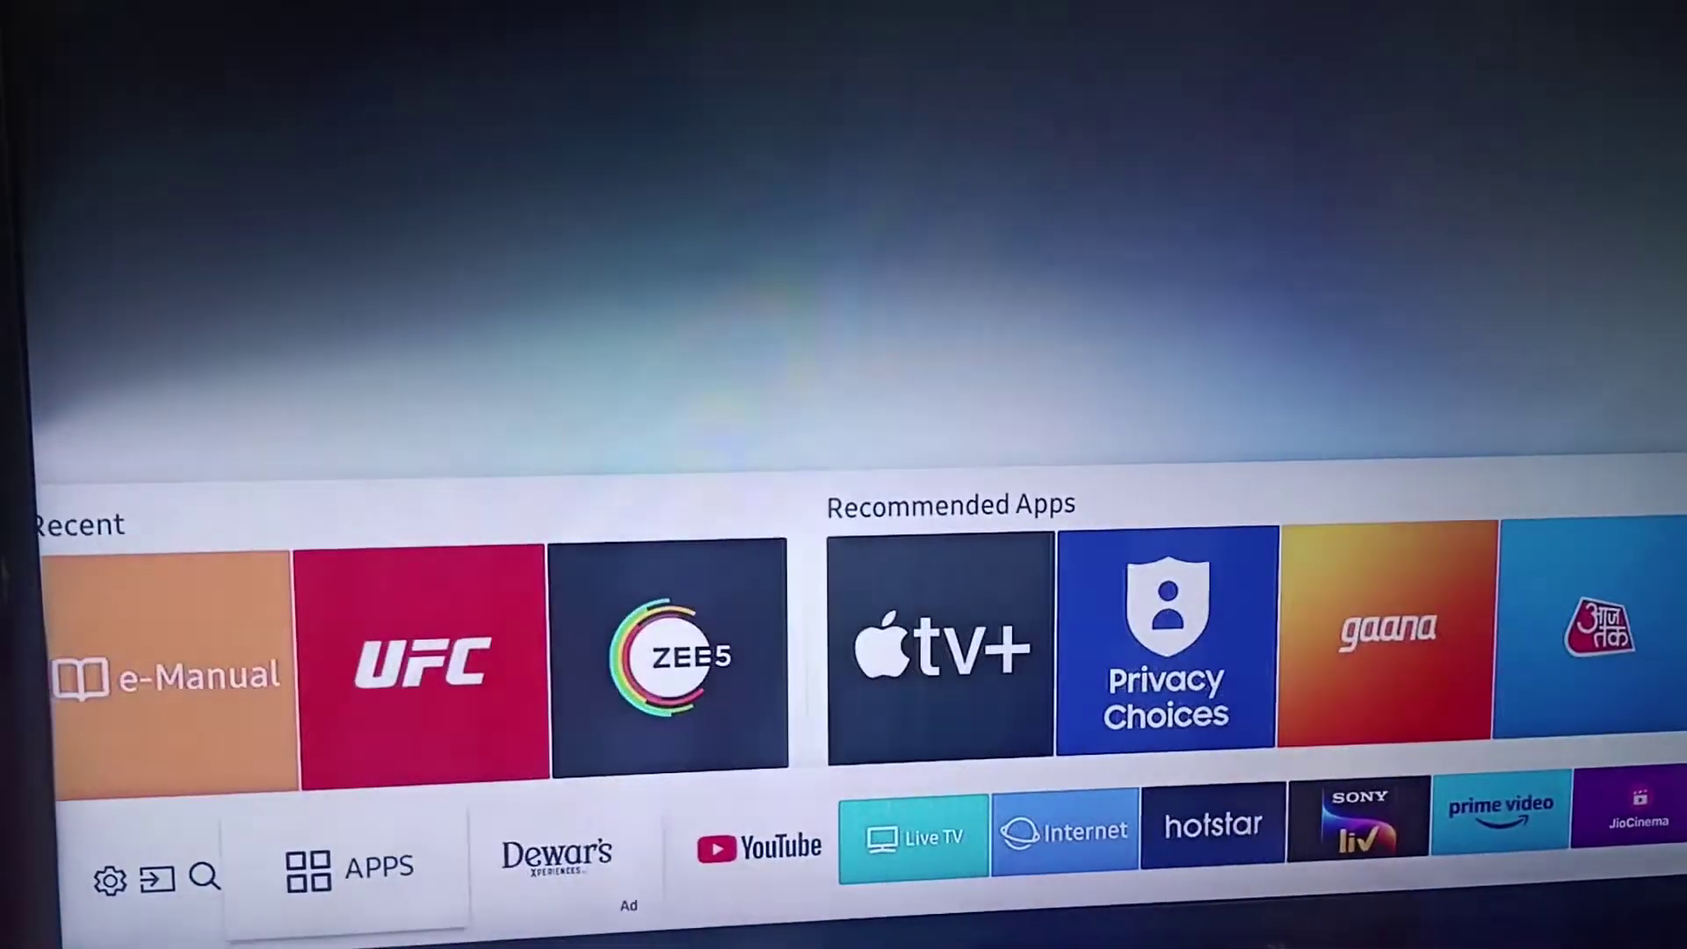
pyautogui.press('Return')
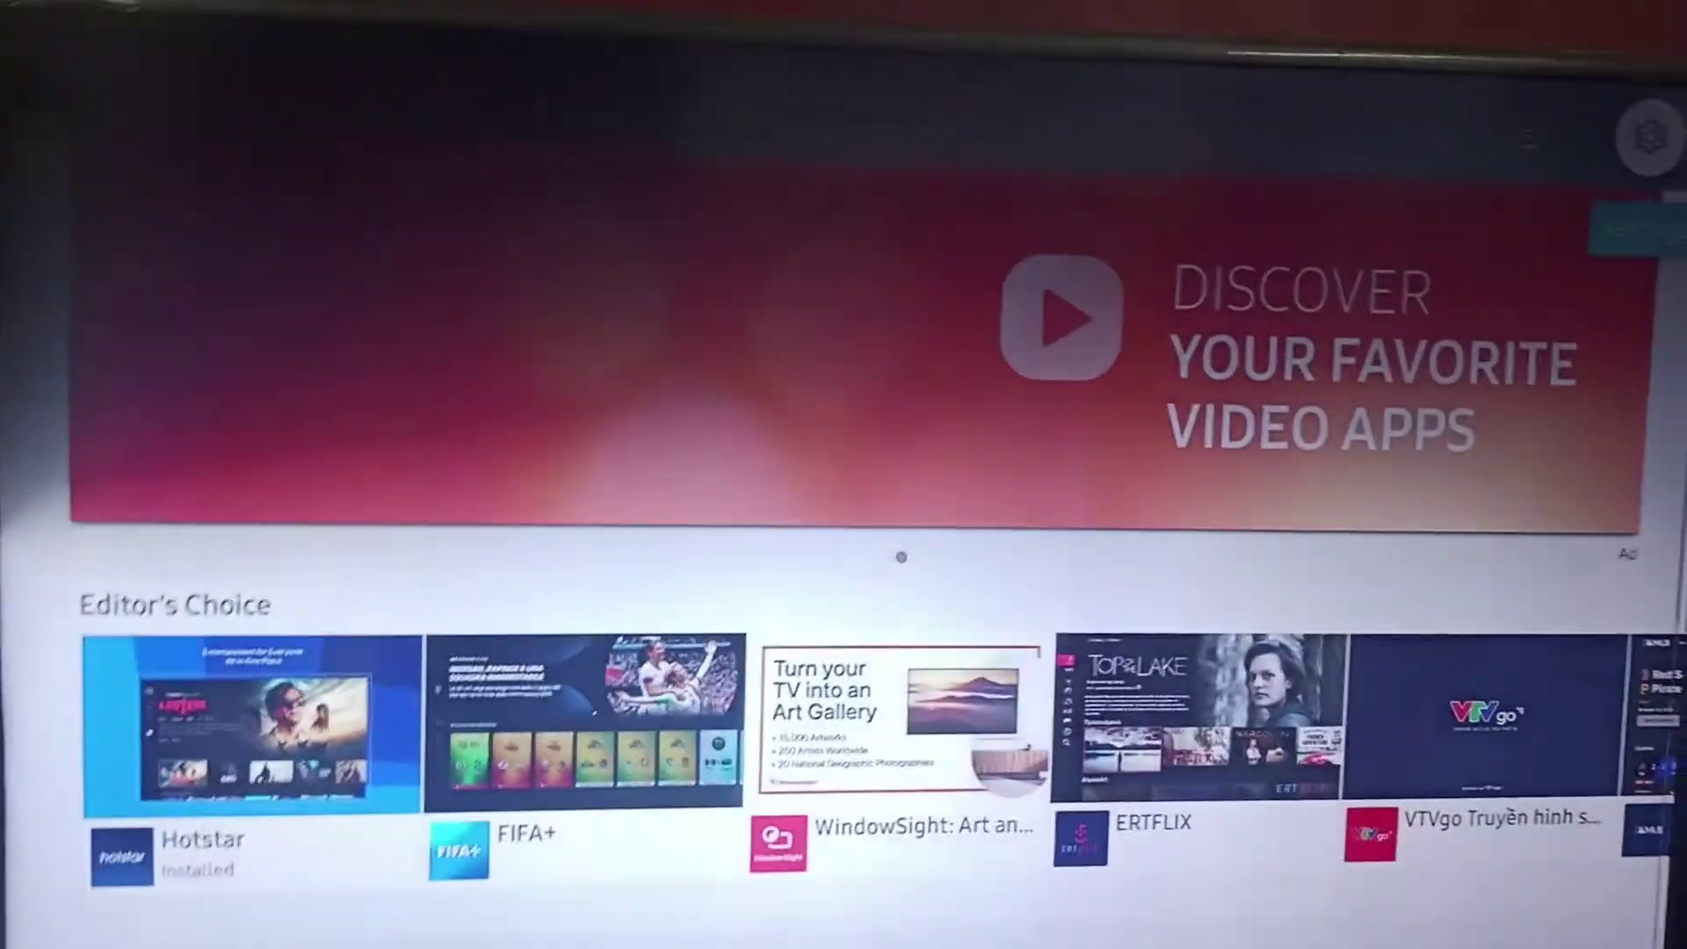
pyautogui.press('Up')
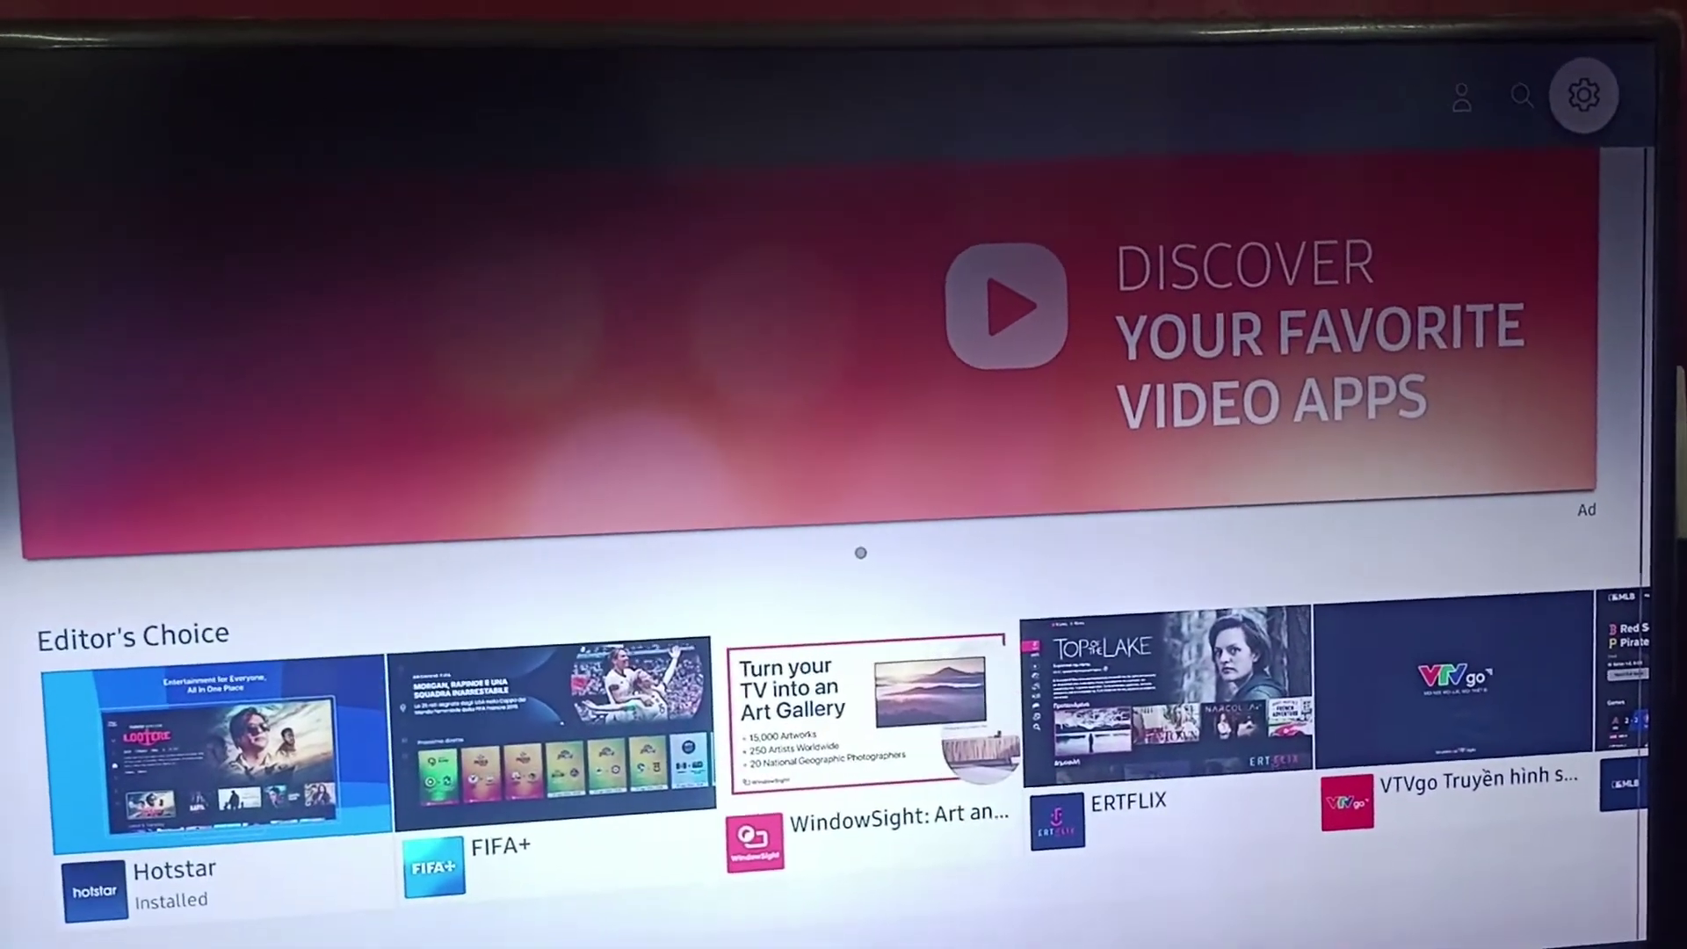
pyautogui.press('Return')
# Choose Reinstall from the Hotstar tile's options menu
pyautogui.press('Right')
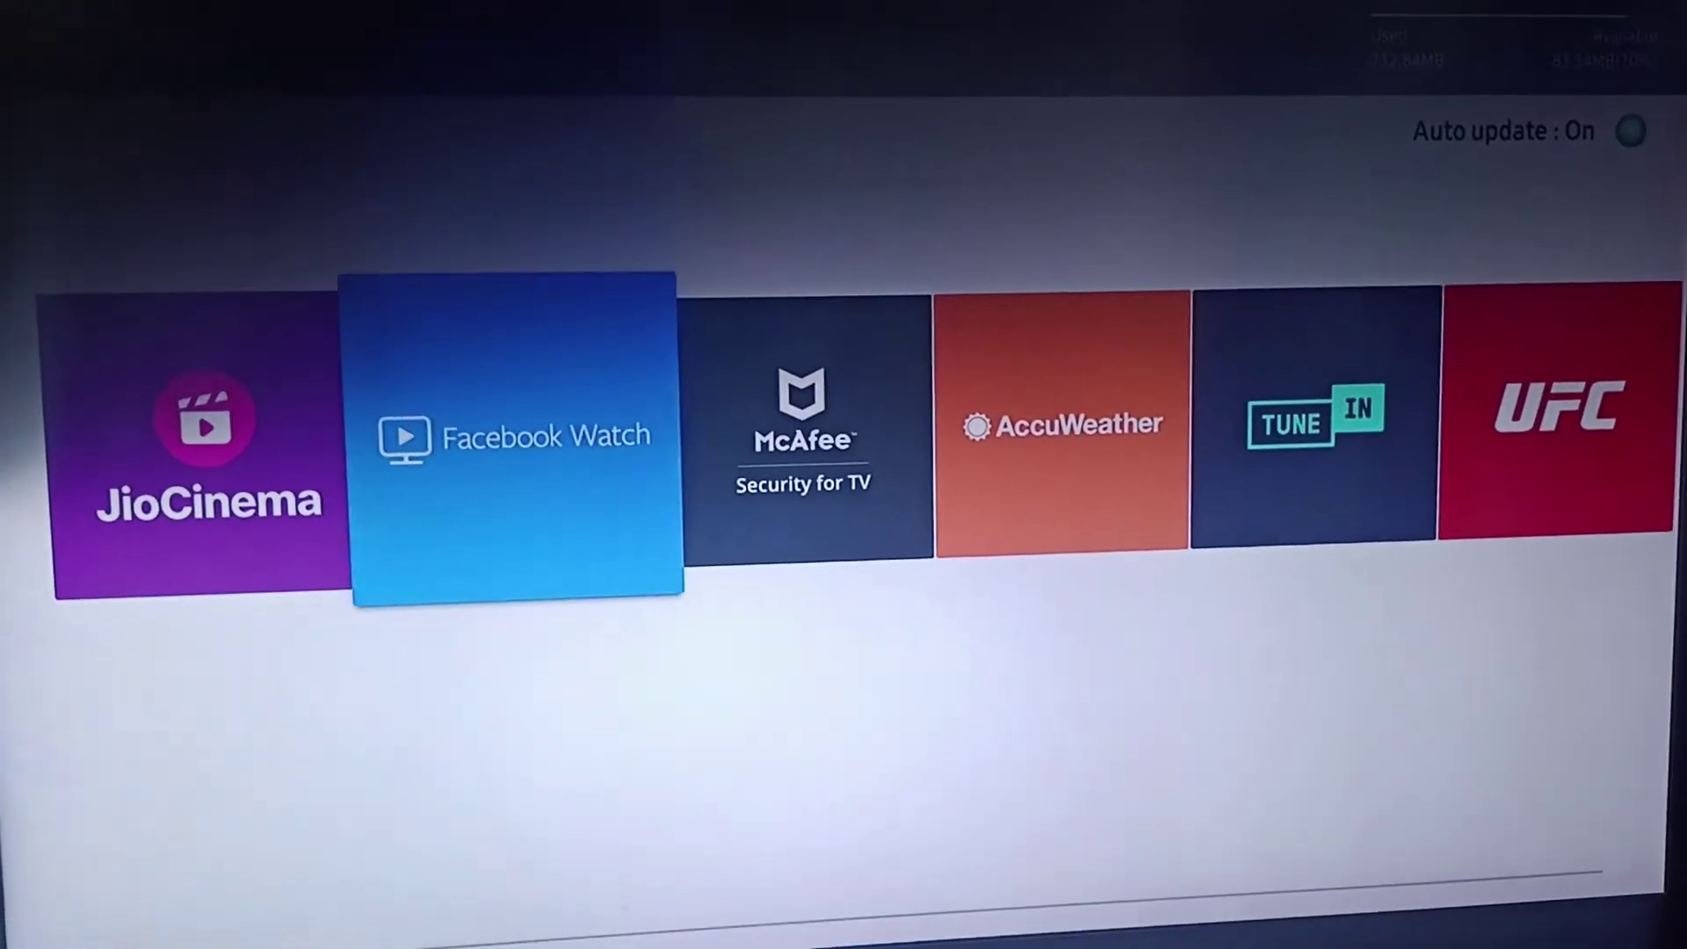
pyautogui.press('Right')
pyautogui.press('Right')
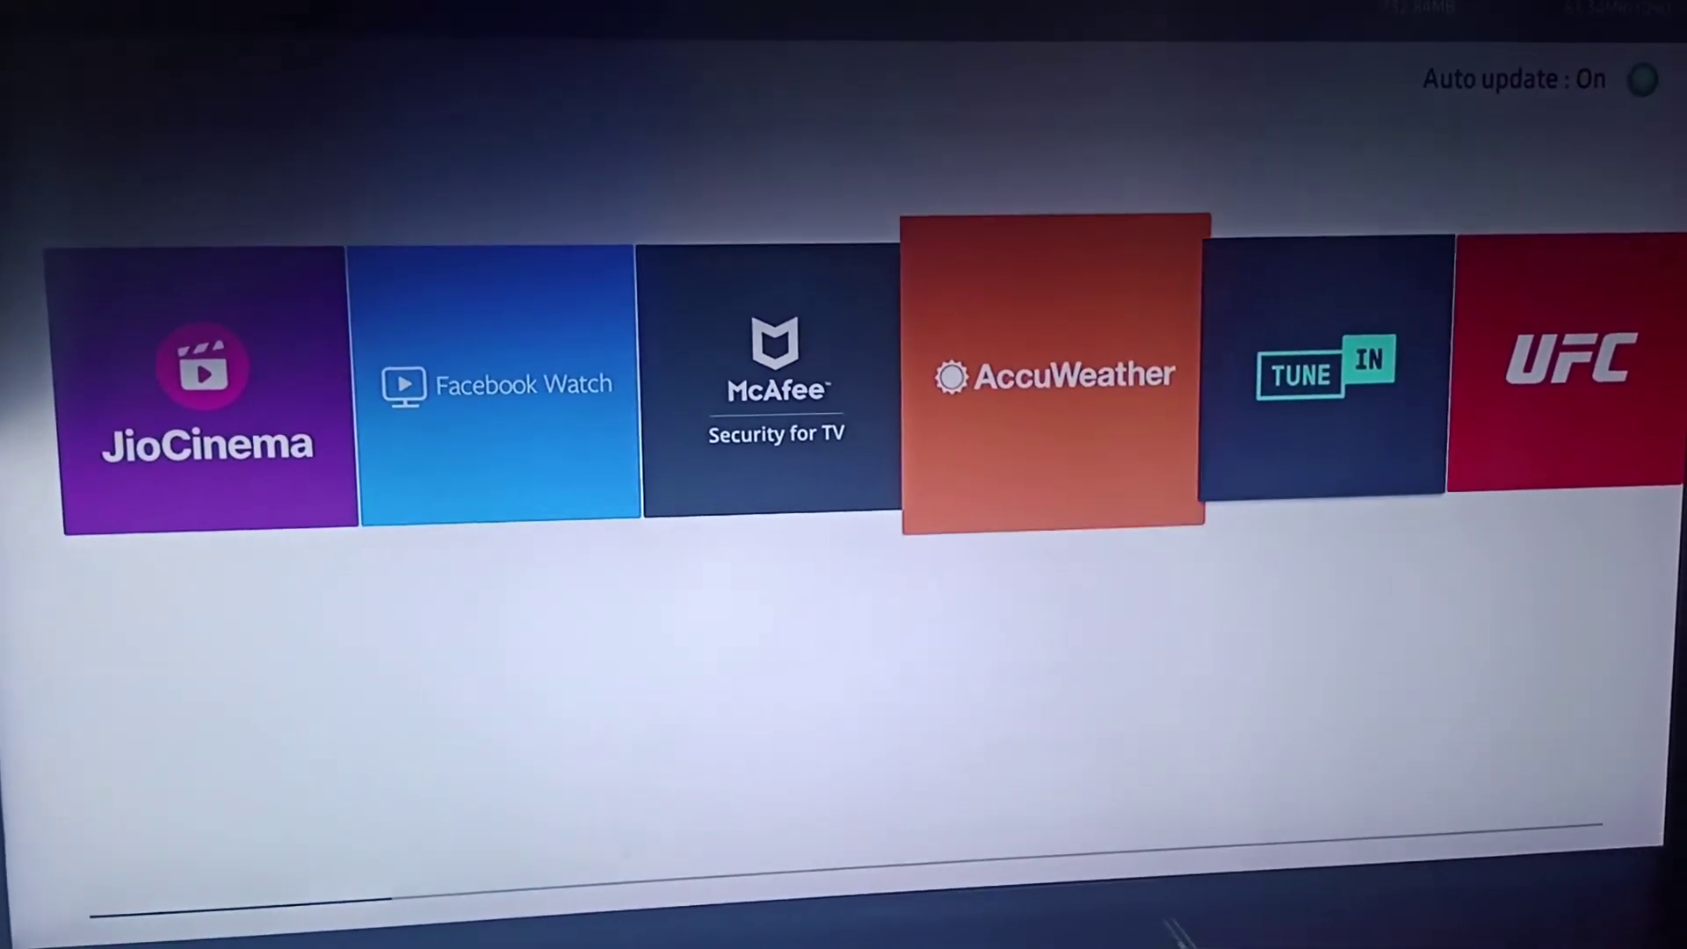
pyautogui.press('Right')
pyautogui.press('Right')
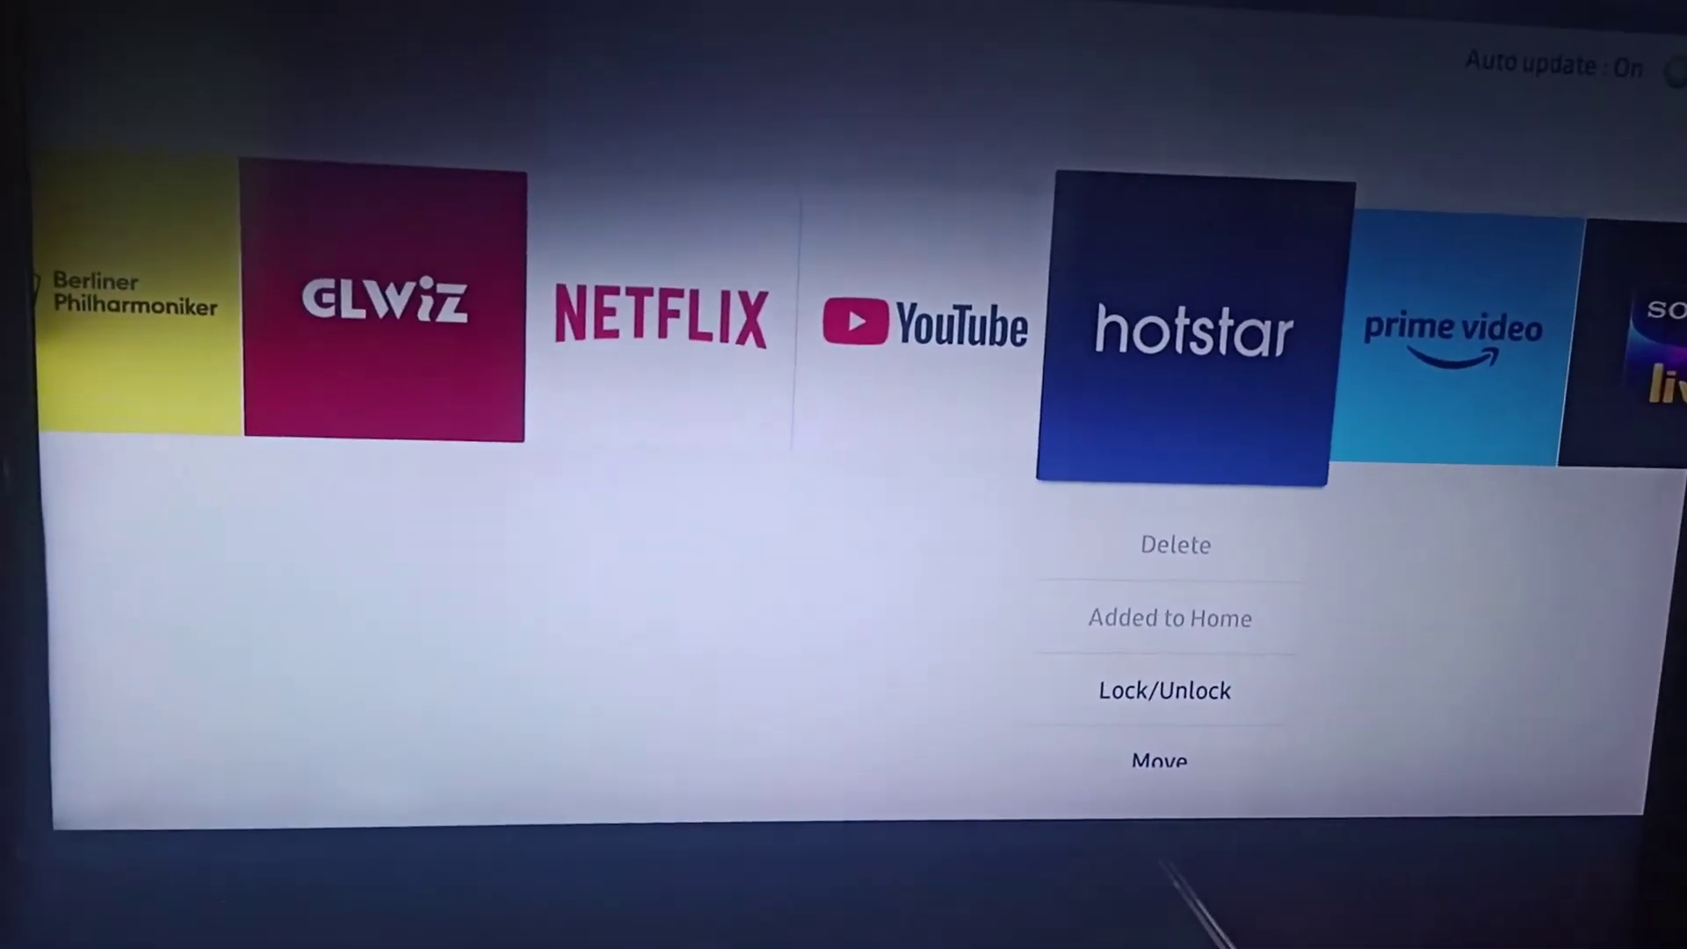
pyautogui.press('Down')
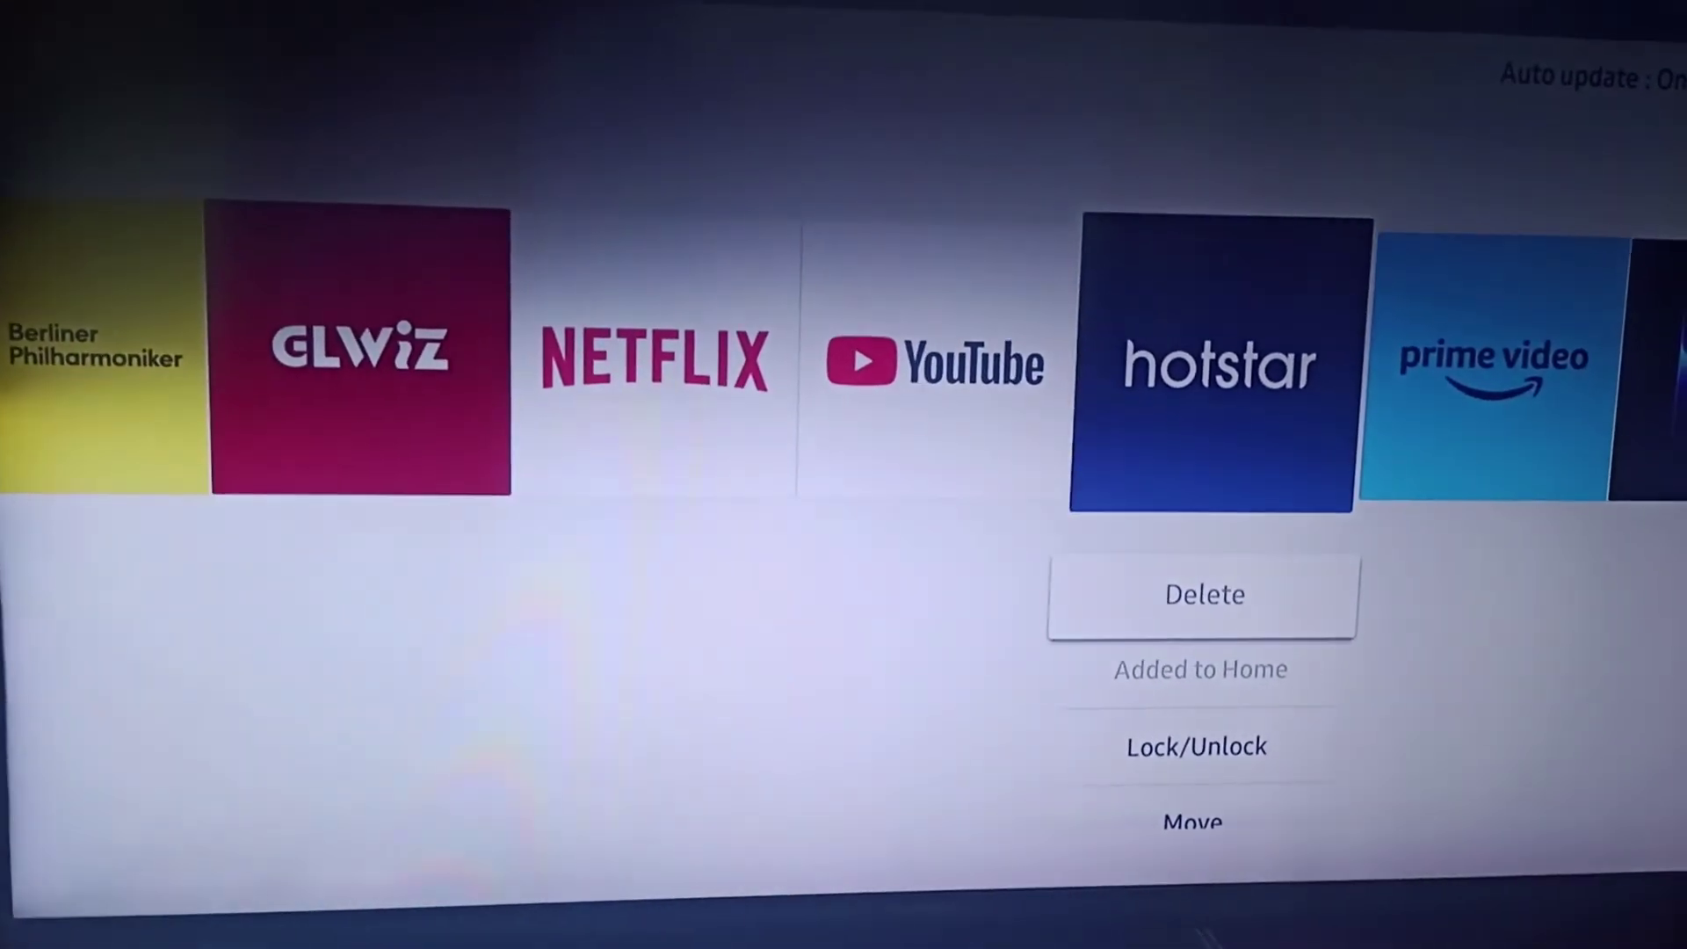
pyautogui.press('Down')
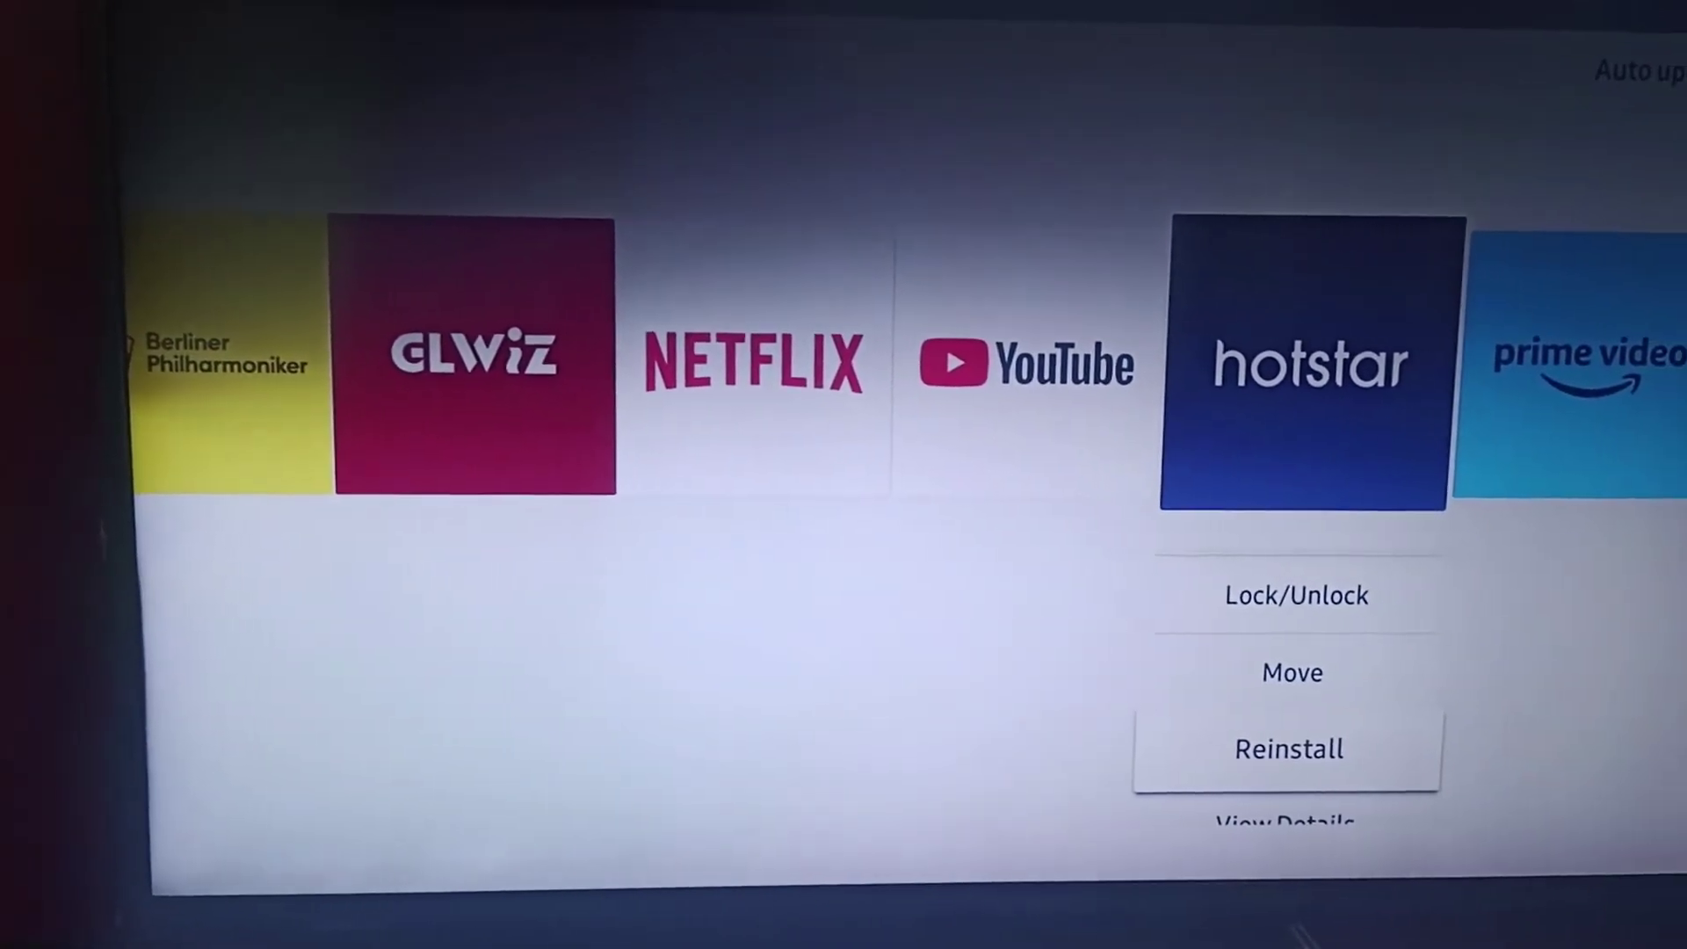
pyautogui.press('Return')
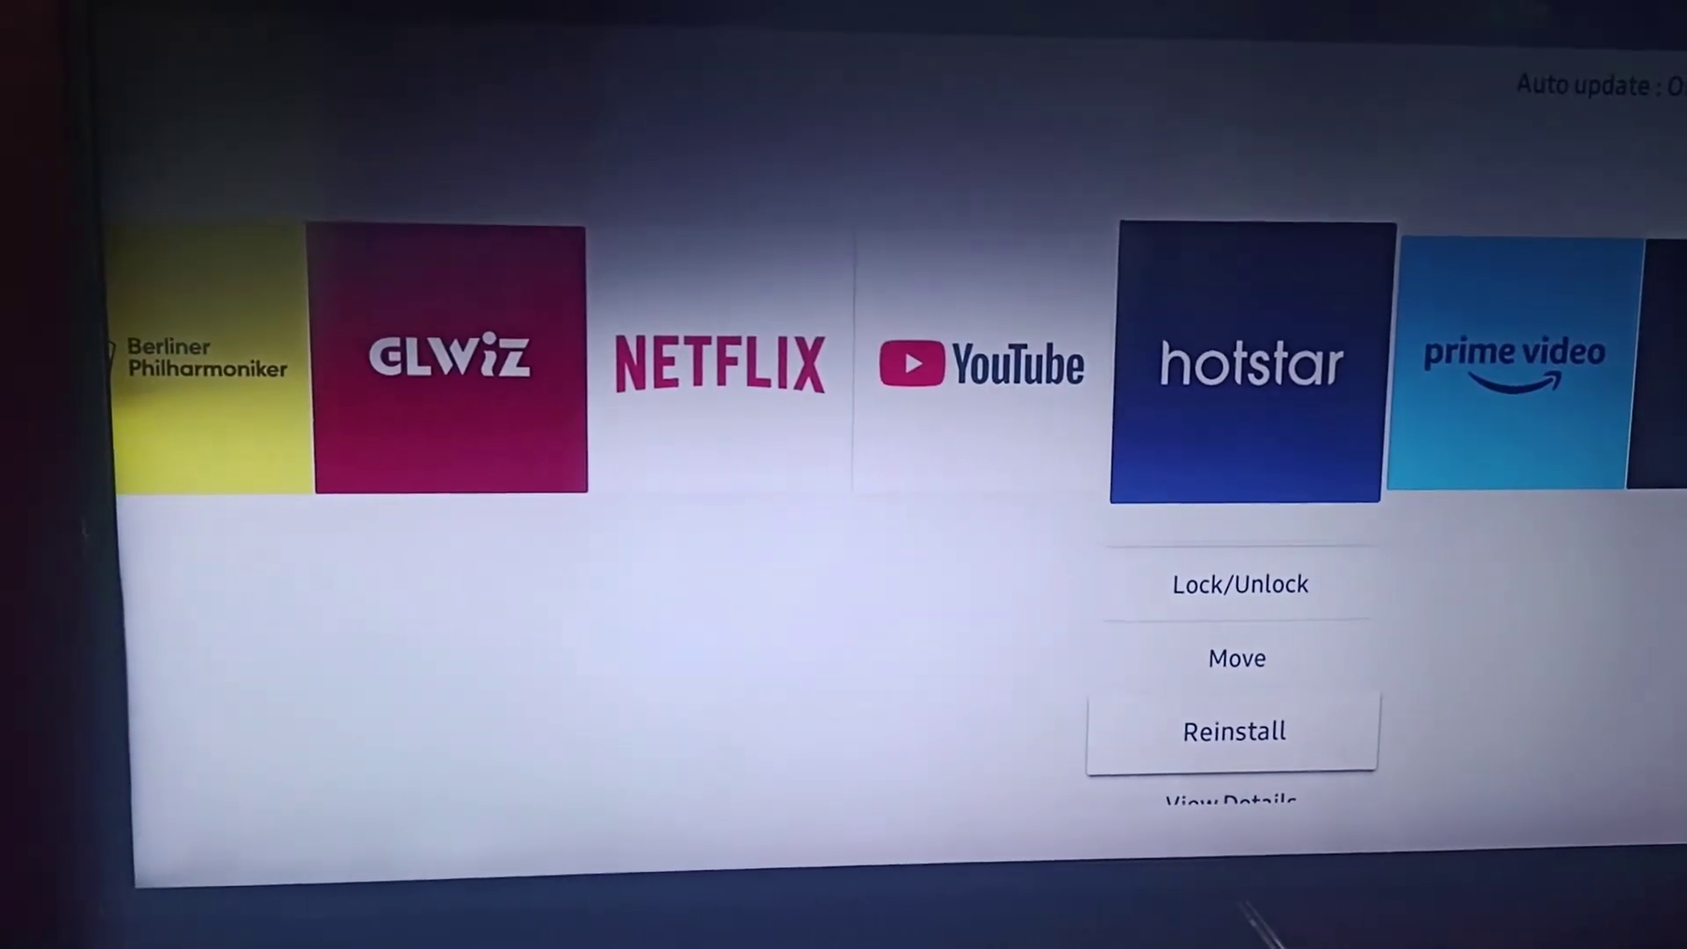
# Choose Exit in the 'Do you want to exit?' dialog to reach the home bar
pyautogui.press('Escape')
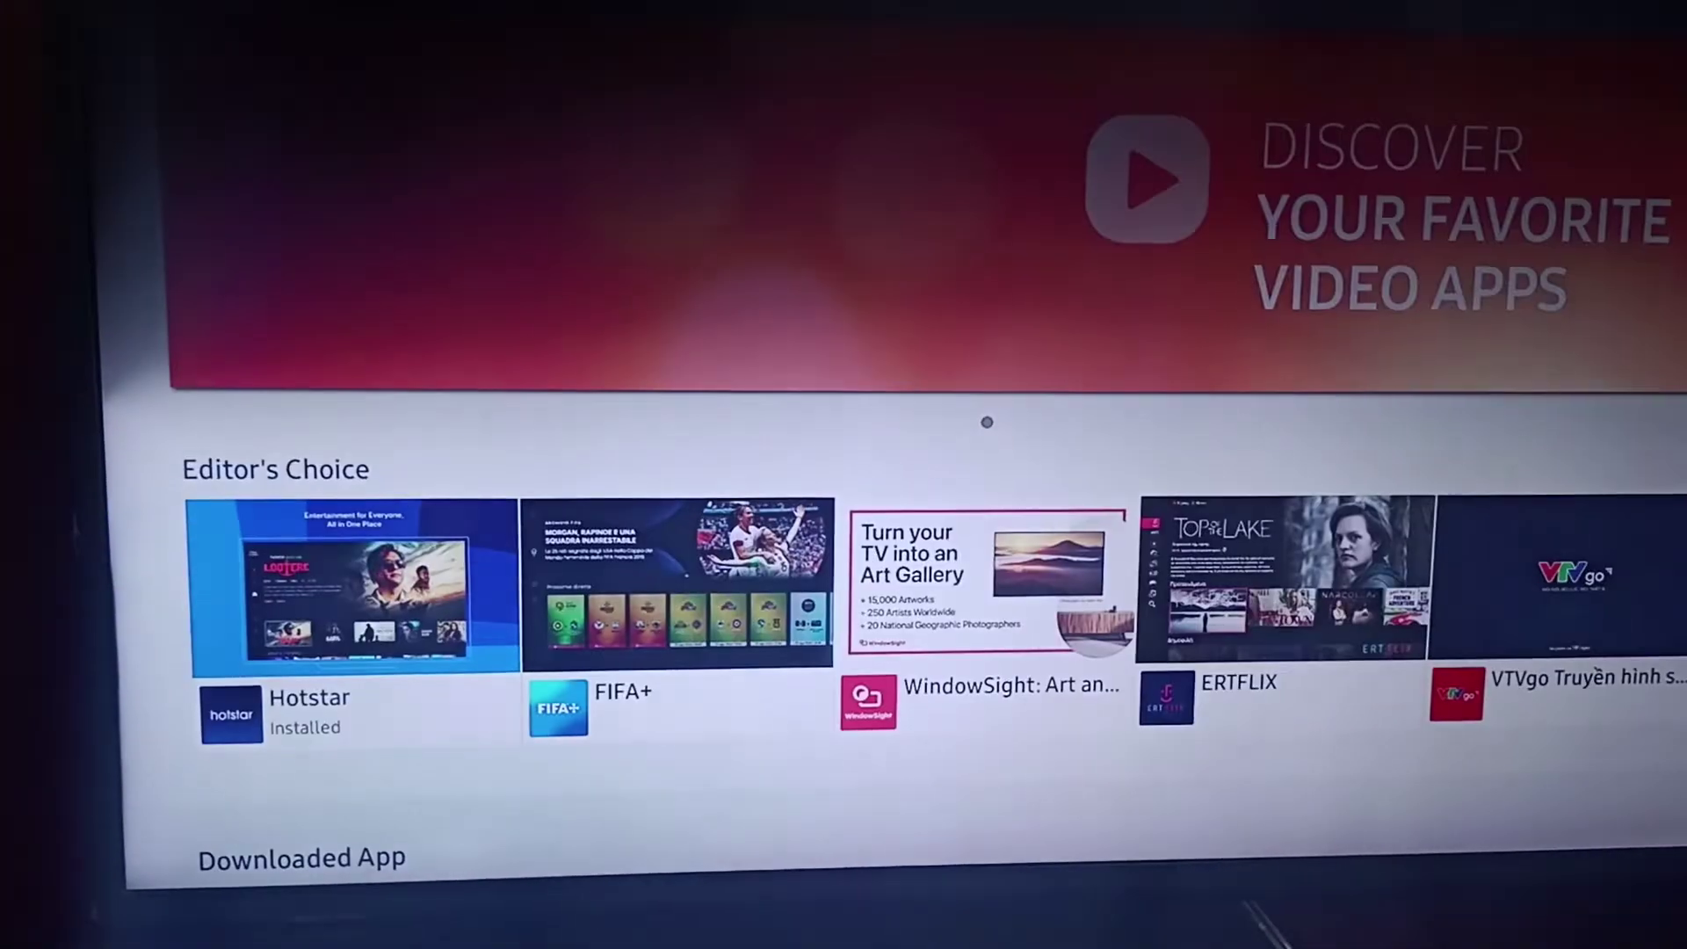
pyautogui.press('Escape')
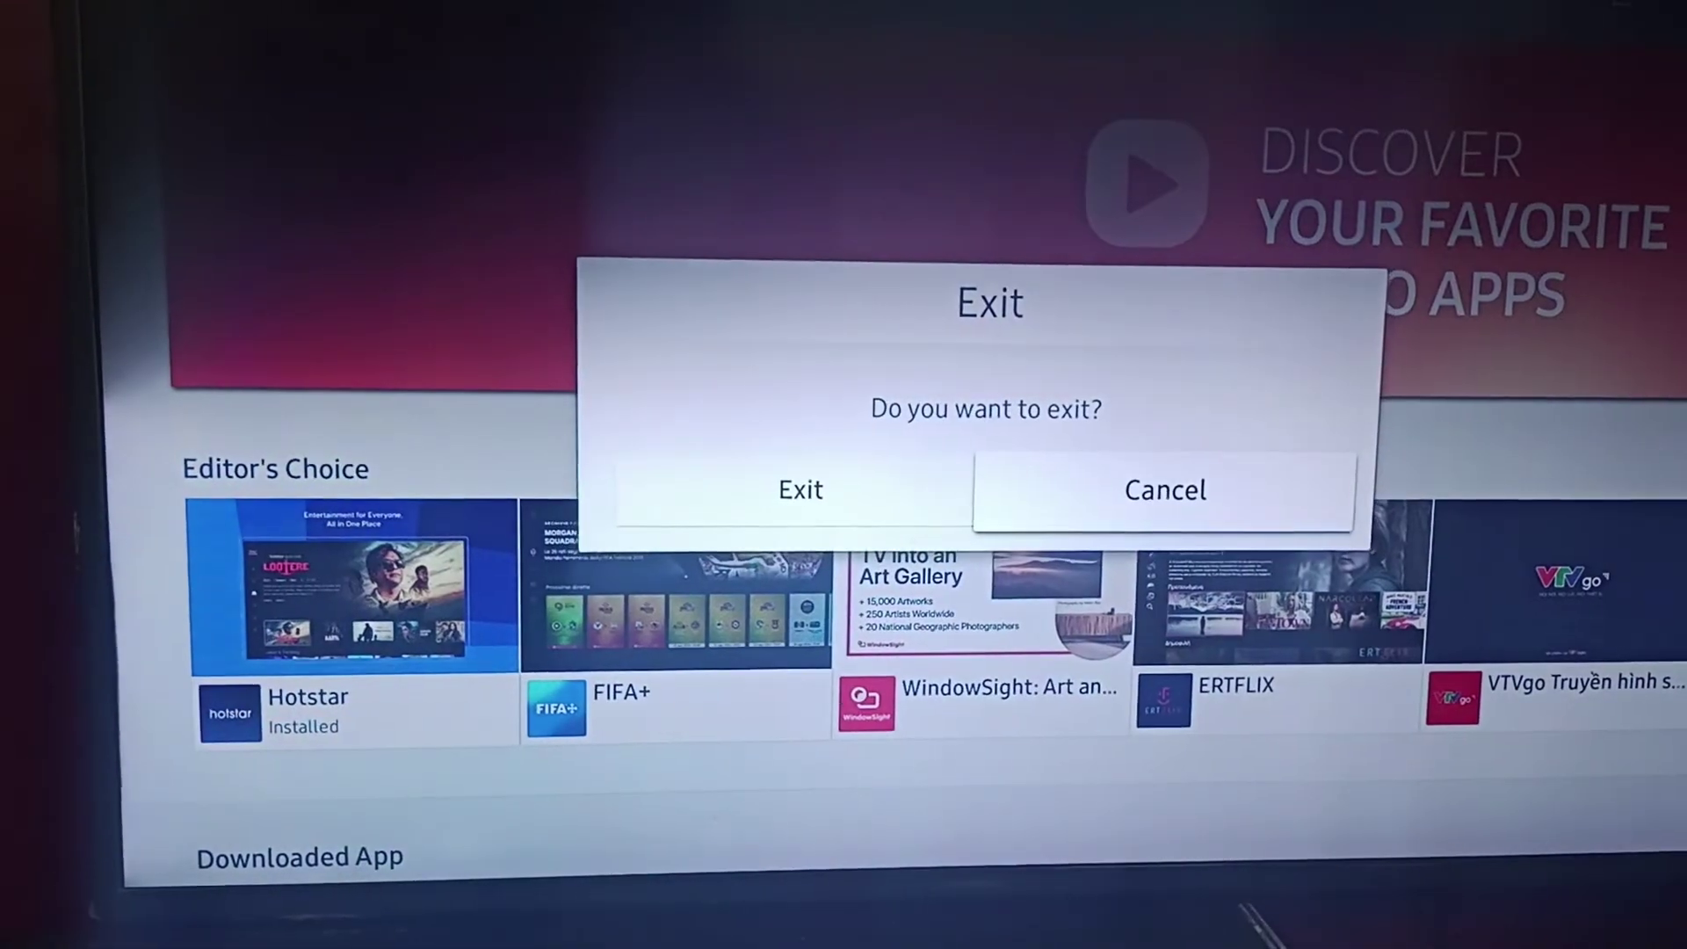
pyautogui.press('Left')
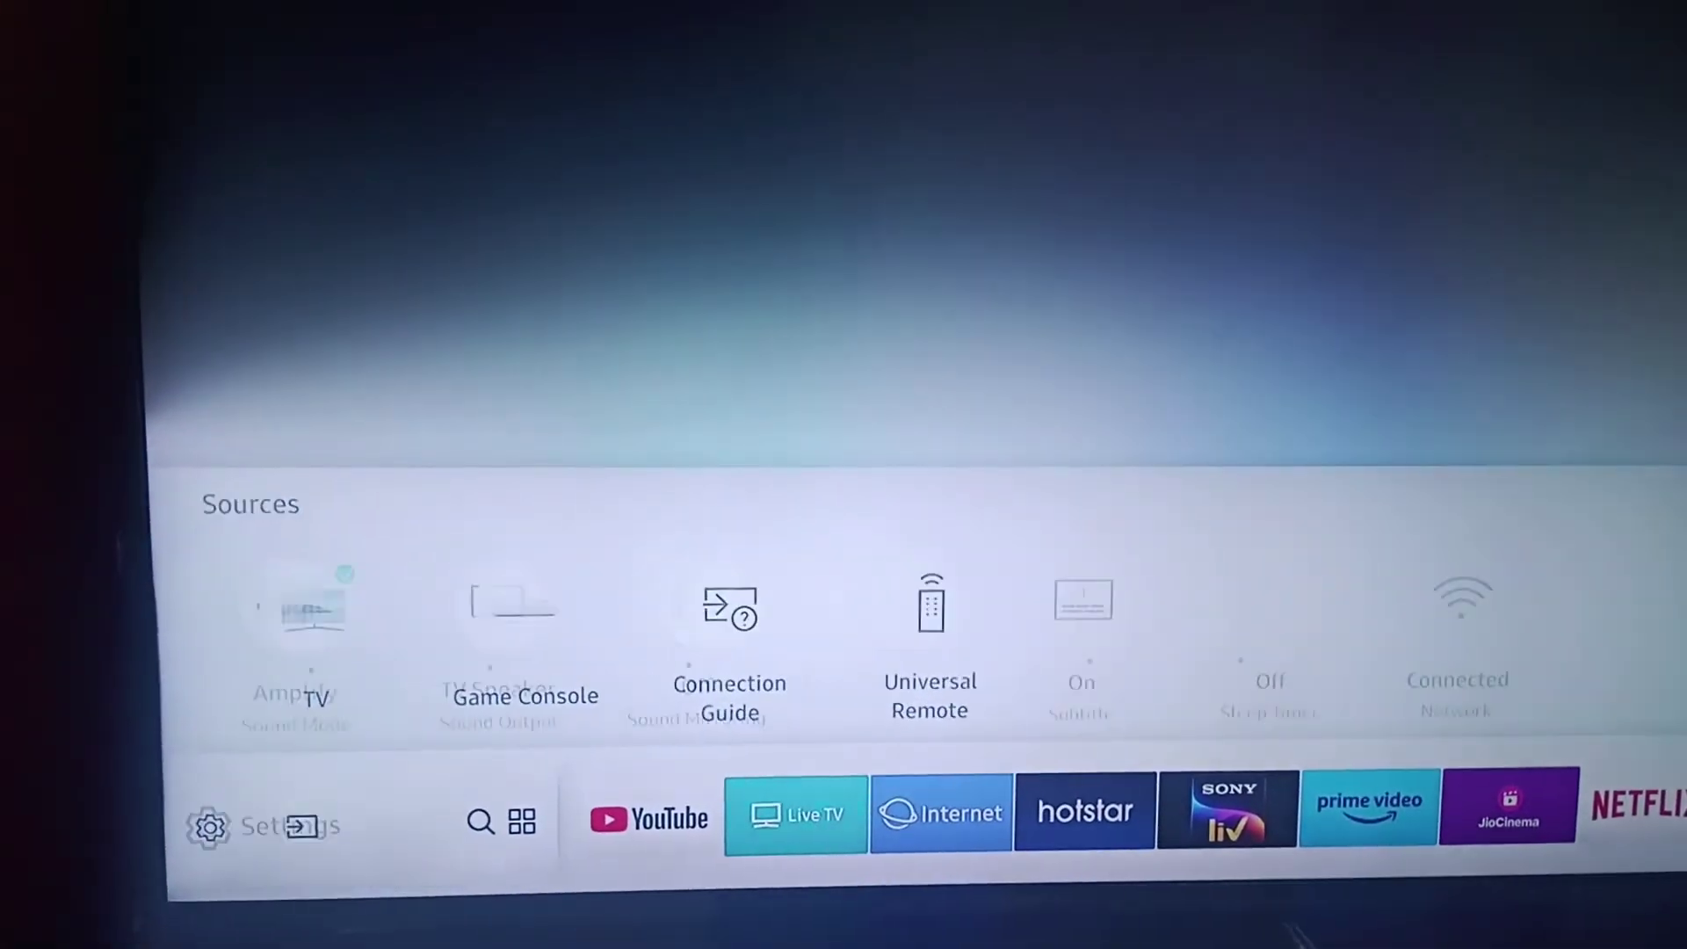
pyautogui.press('Up')
pyautogui.press('Right')
pyautogui.press('Right')
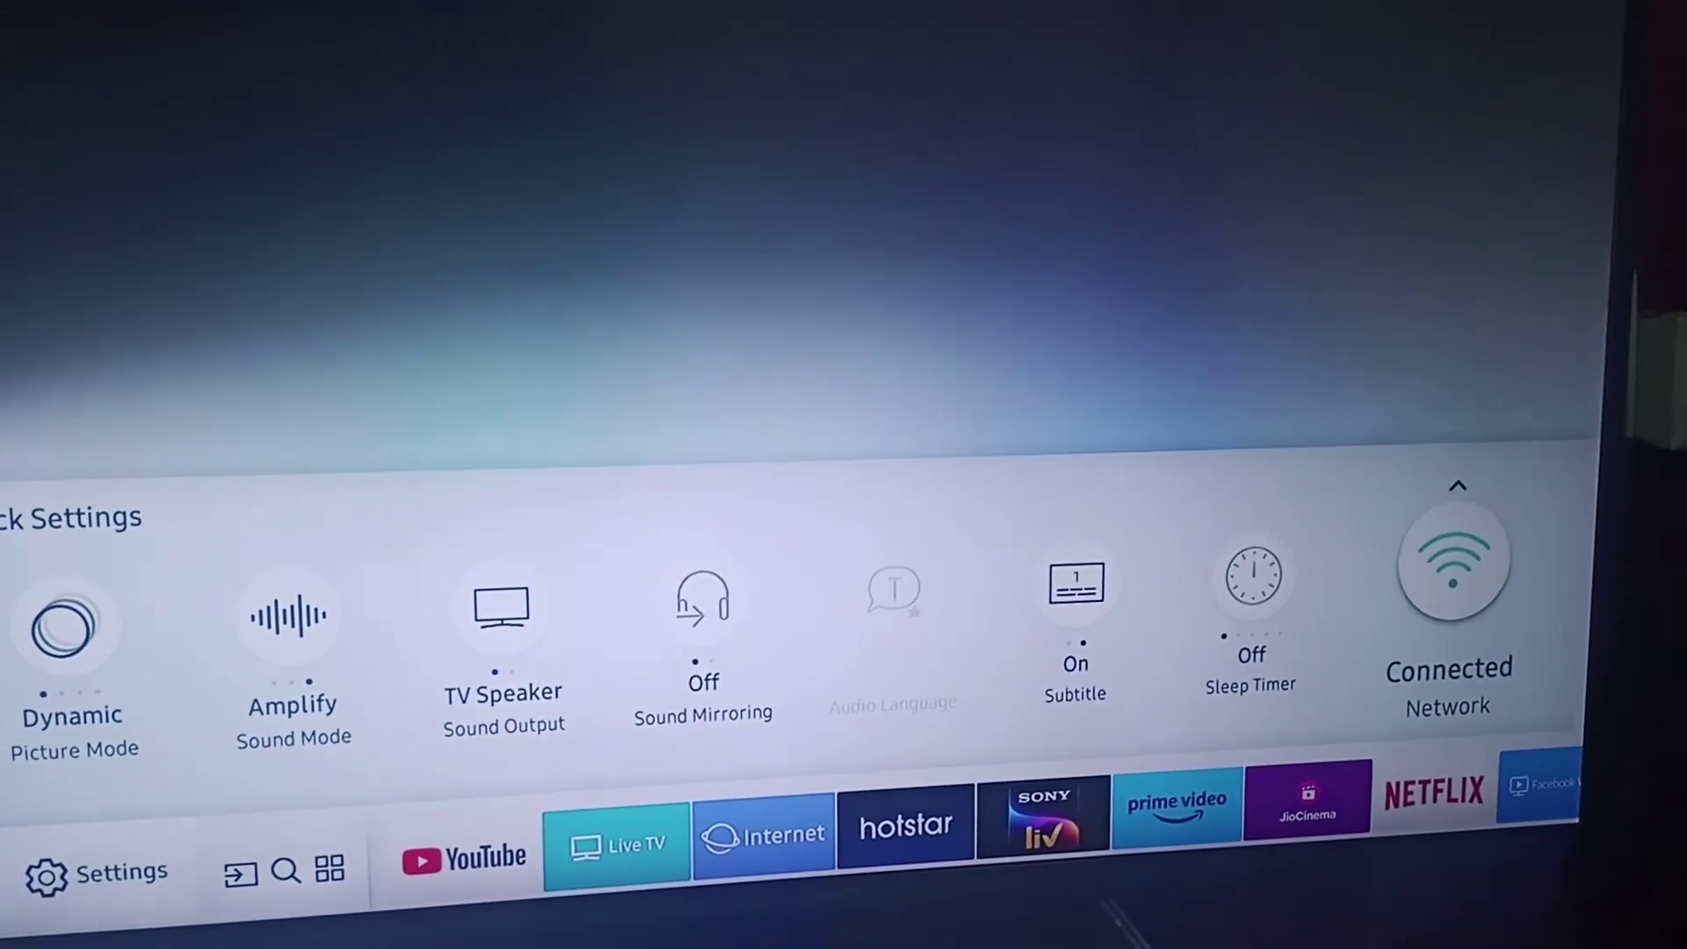
pyautogui.press('Right')
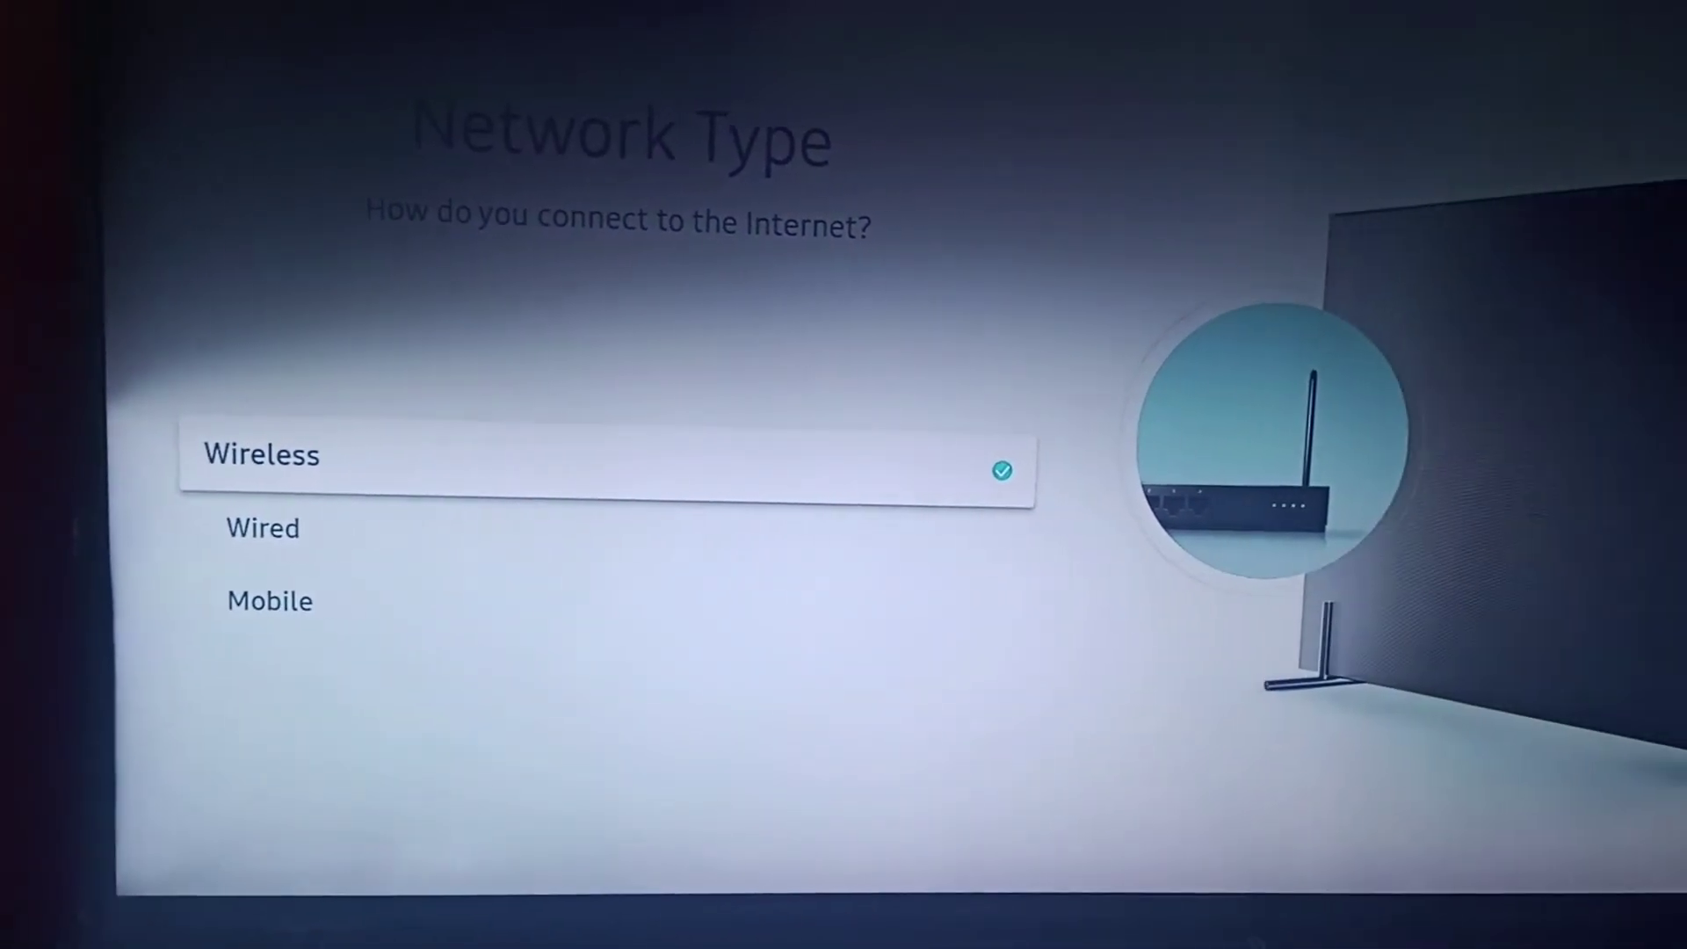
pyautogui.press('Return')
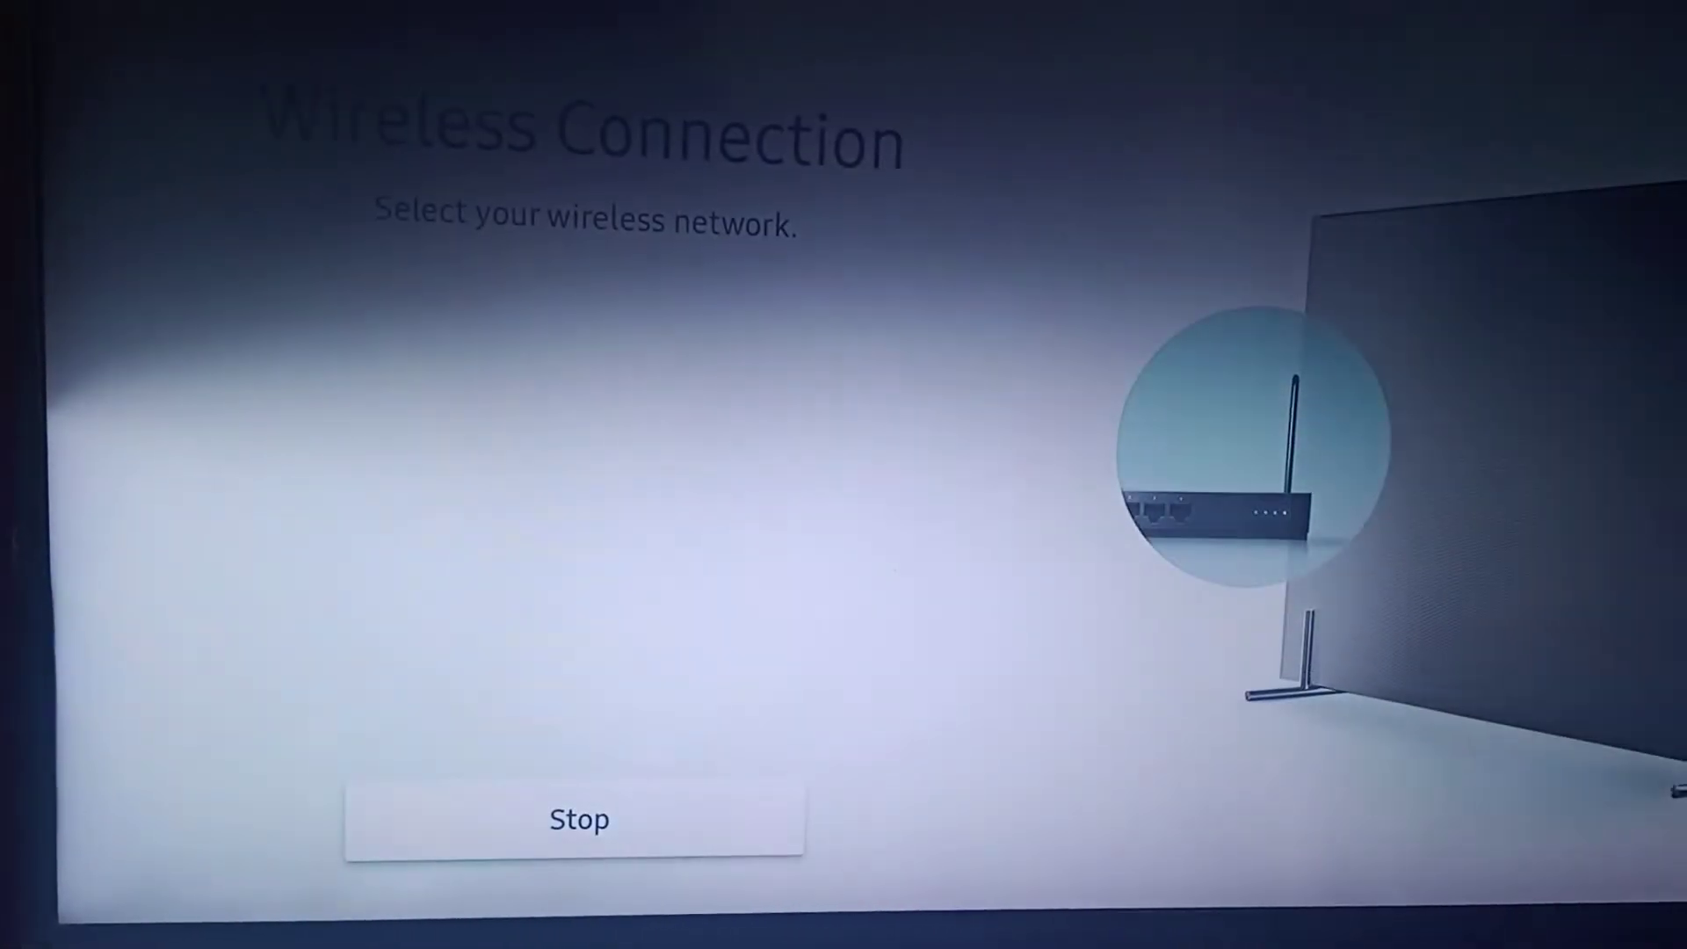
pyautogui.press('Down')
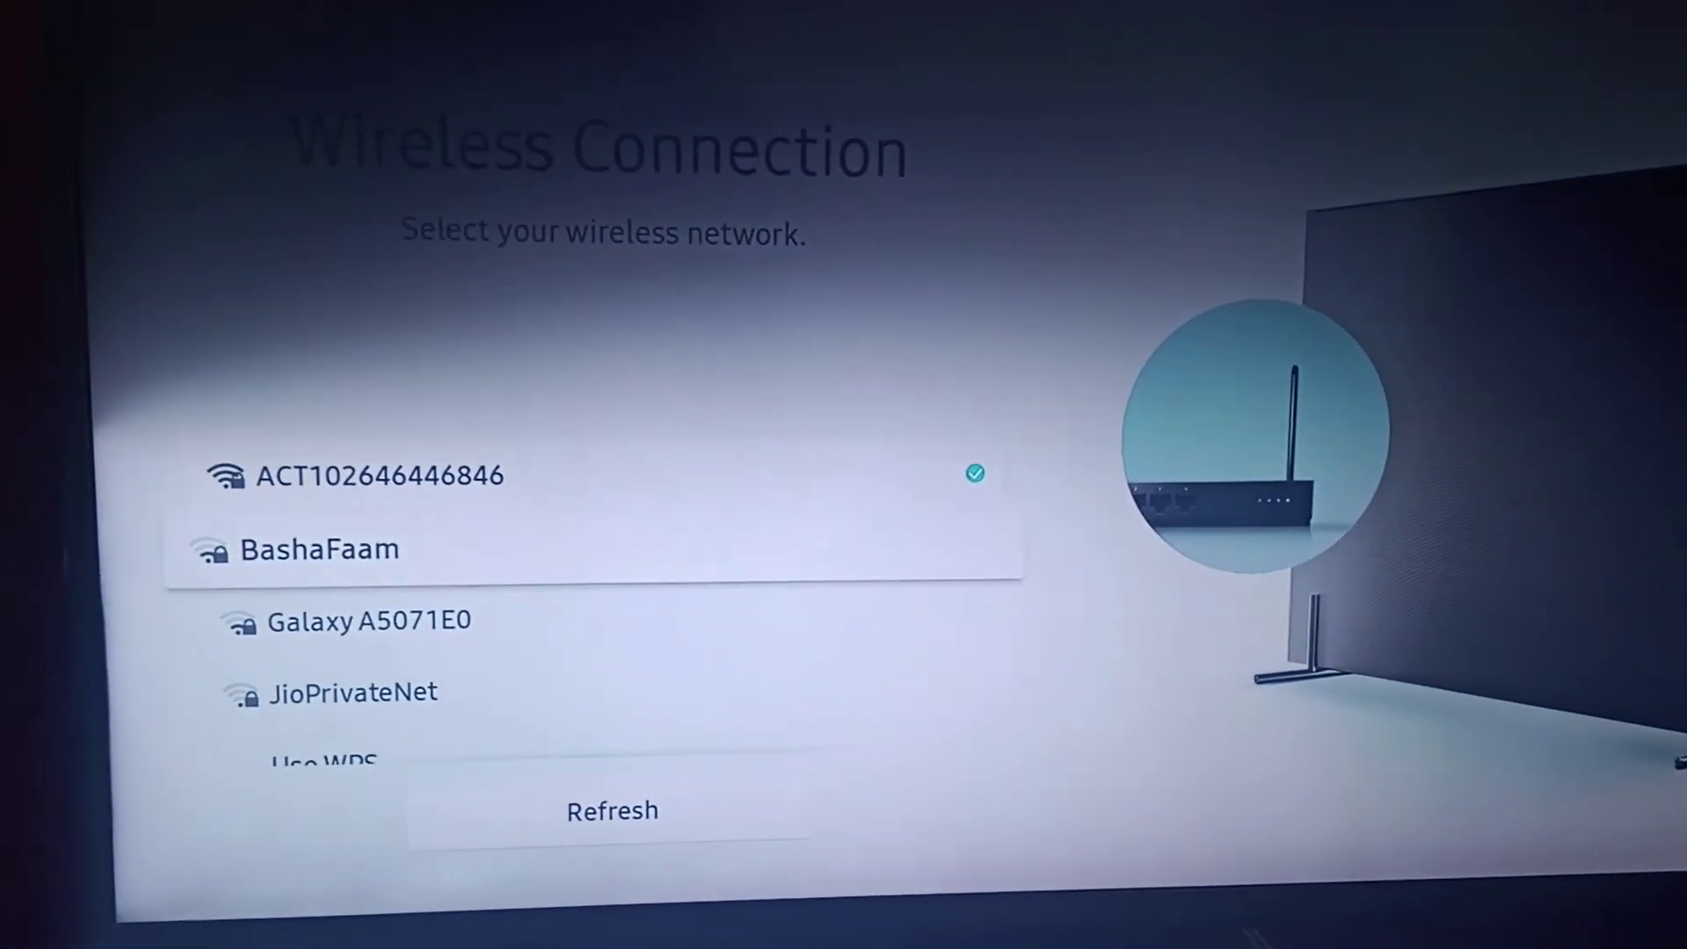
pyautogui.press('Down')
pyautogui.press('Down')
pyautogui.press('Down')
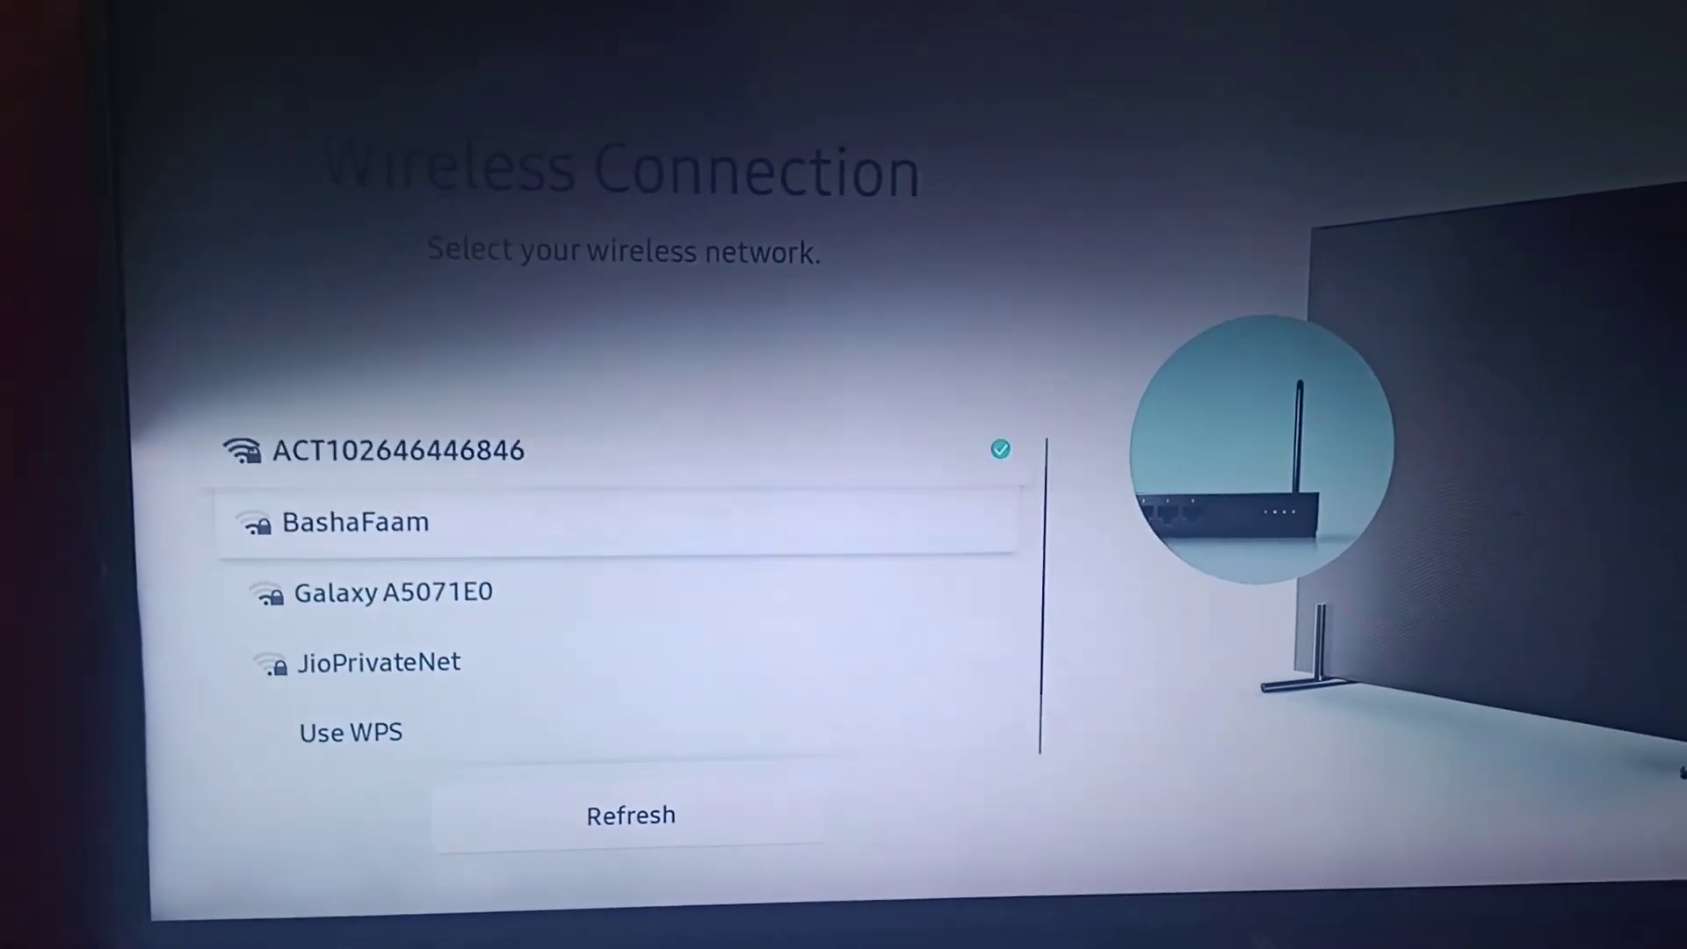
pyautogui.press('Up')
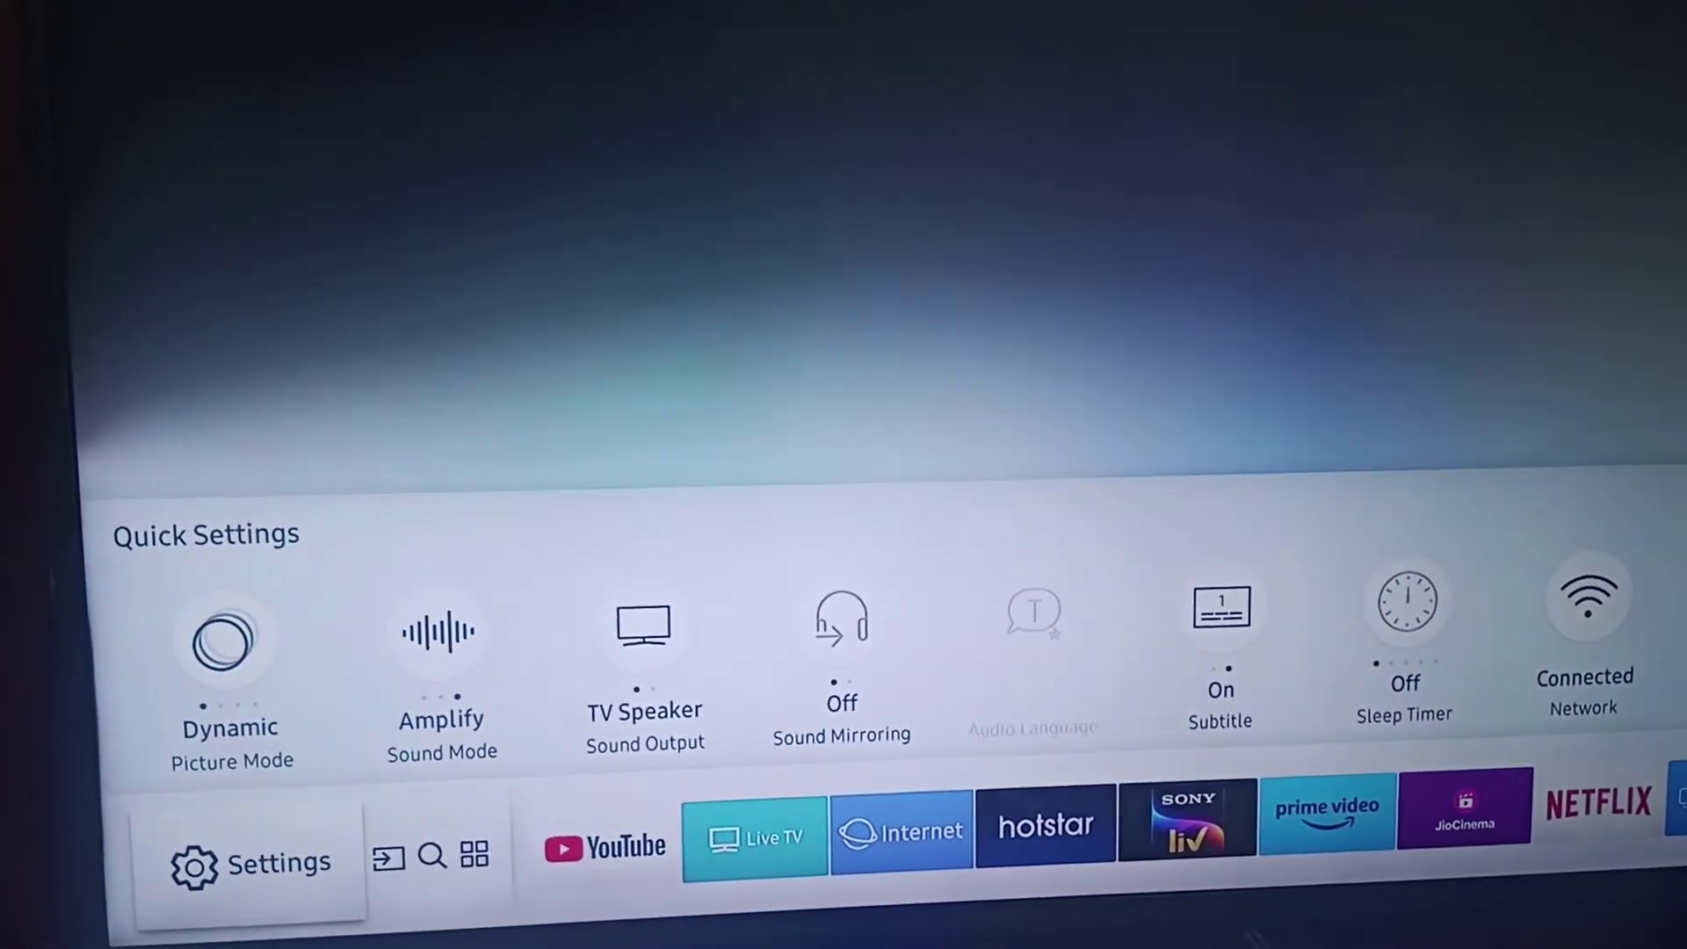
pyautogui.press('Return')
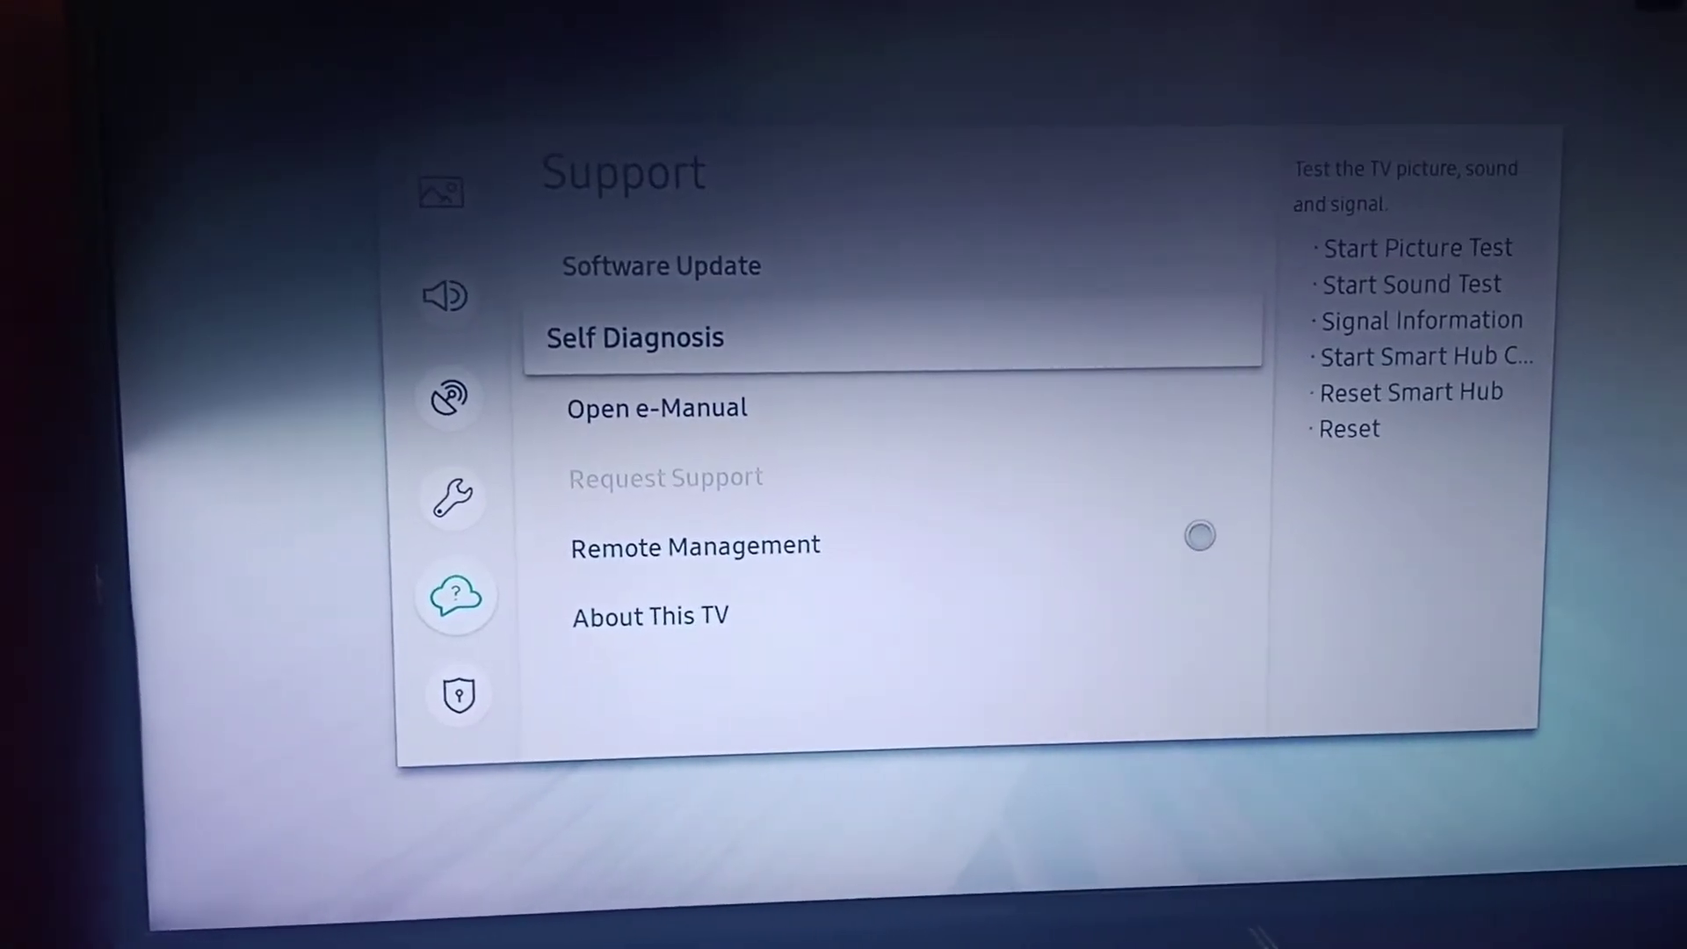
pyautogui.press('Return')
pyautogui.press('Down')
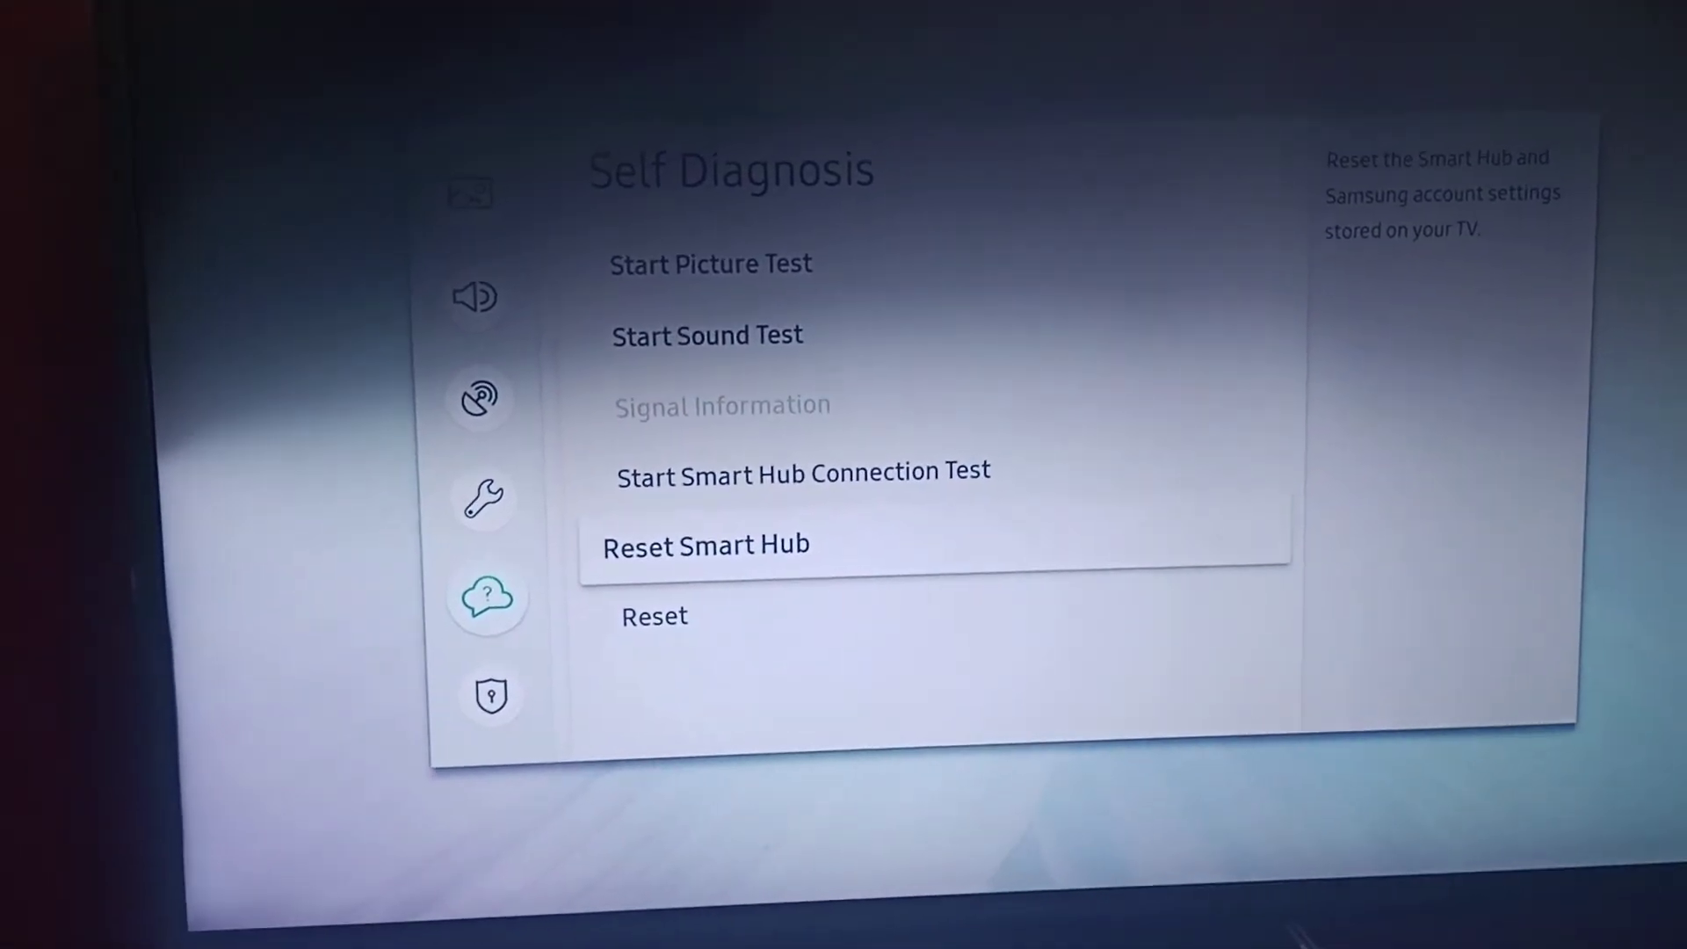
pyautogui.press('Return')
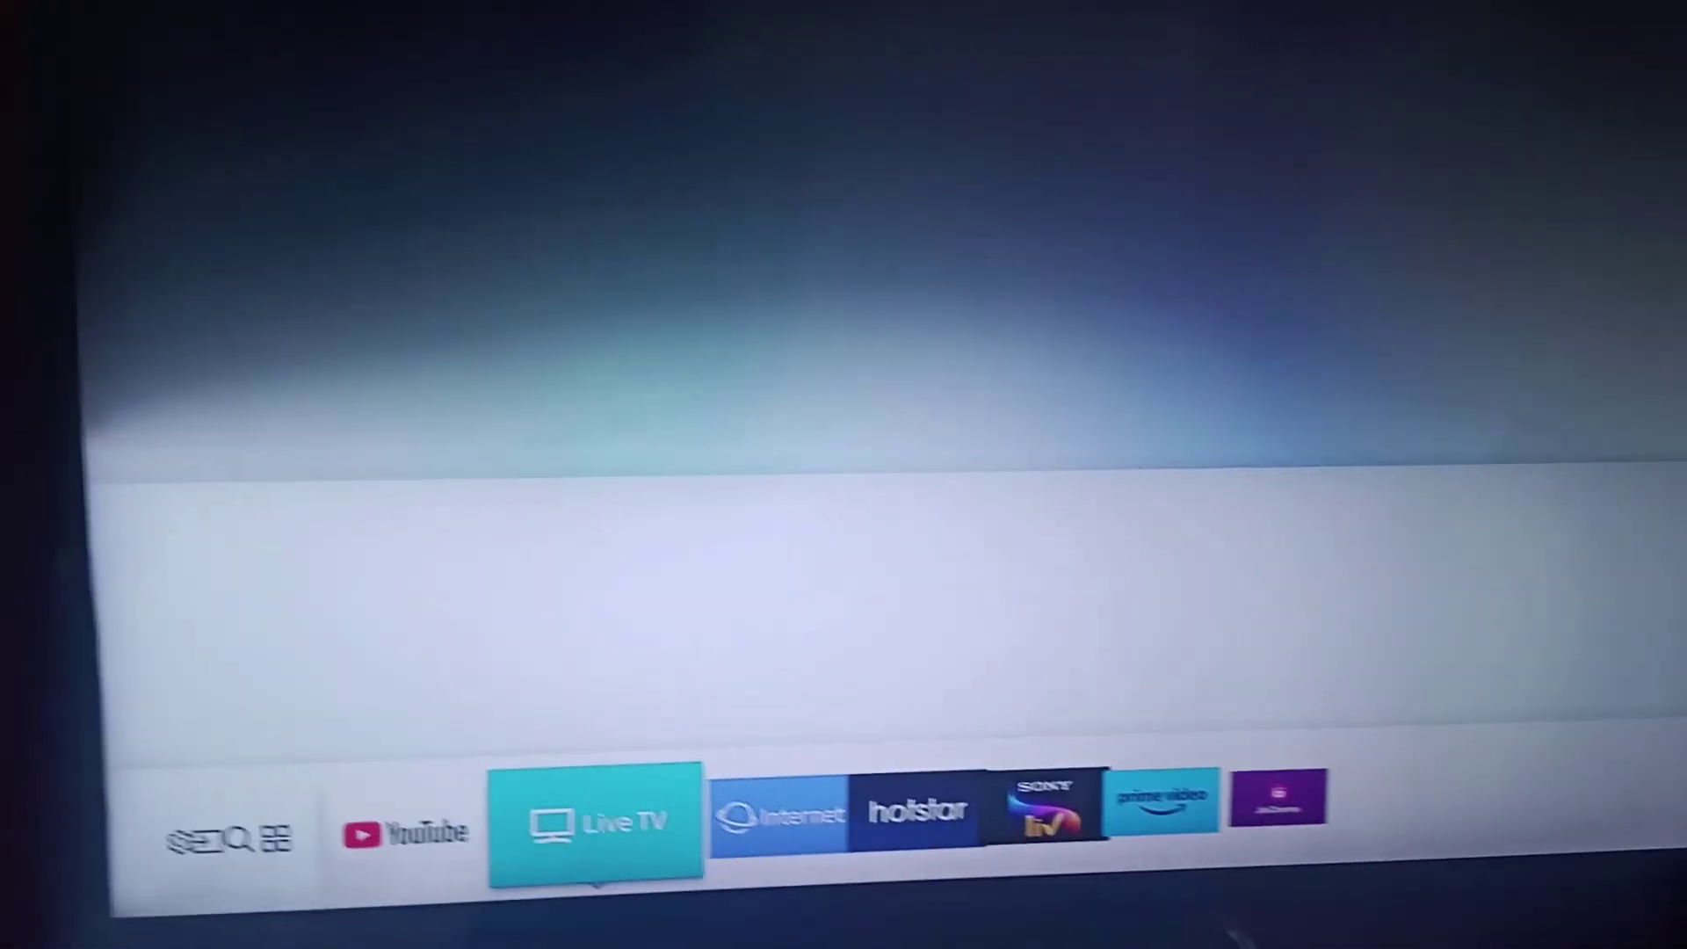
# Go from the home bar to Support and open the Self Diagnosis test list
pyautogui.press('Left')
pyautogui.press('Left')
pyautogui.press('Left')
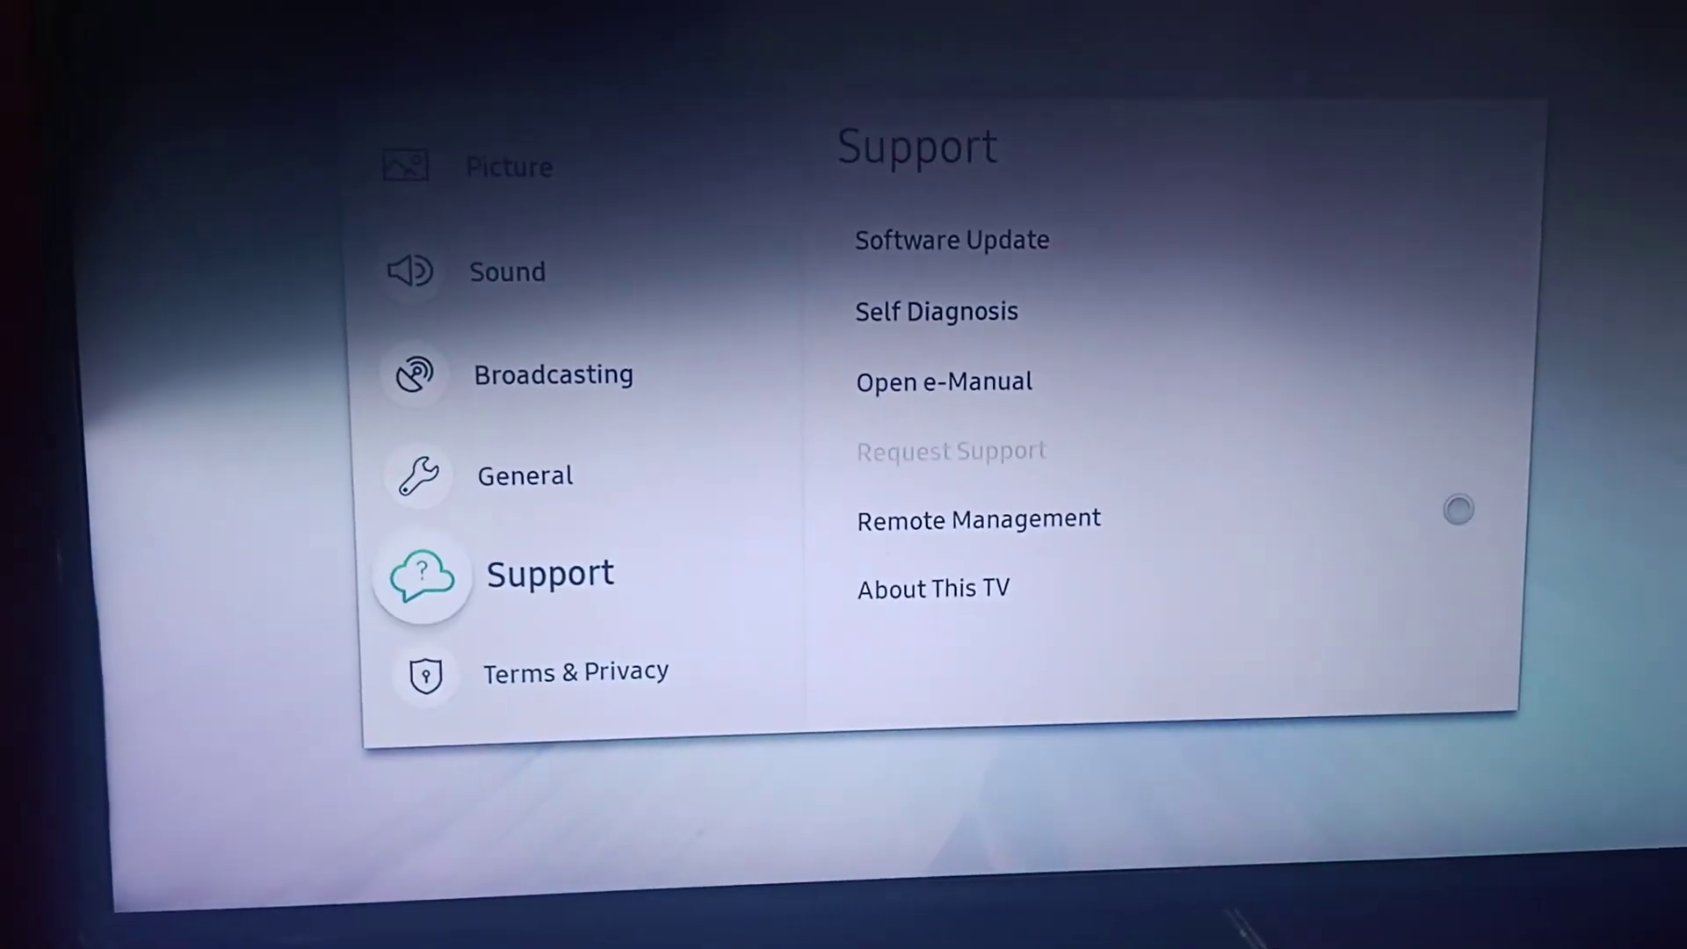
pyautogui.press('Right')
pyautogui.press('Down')
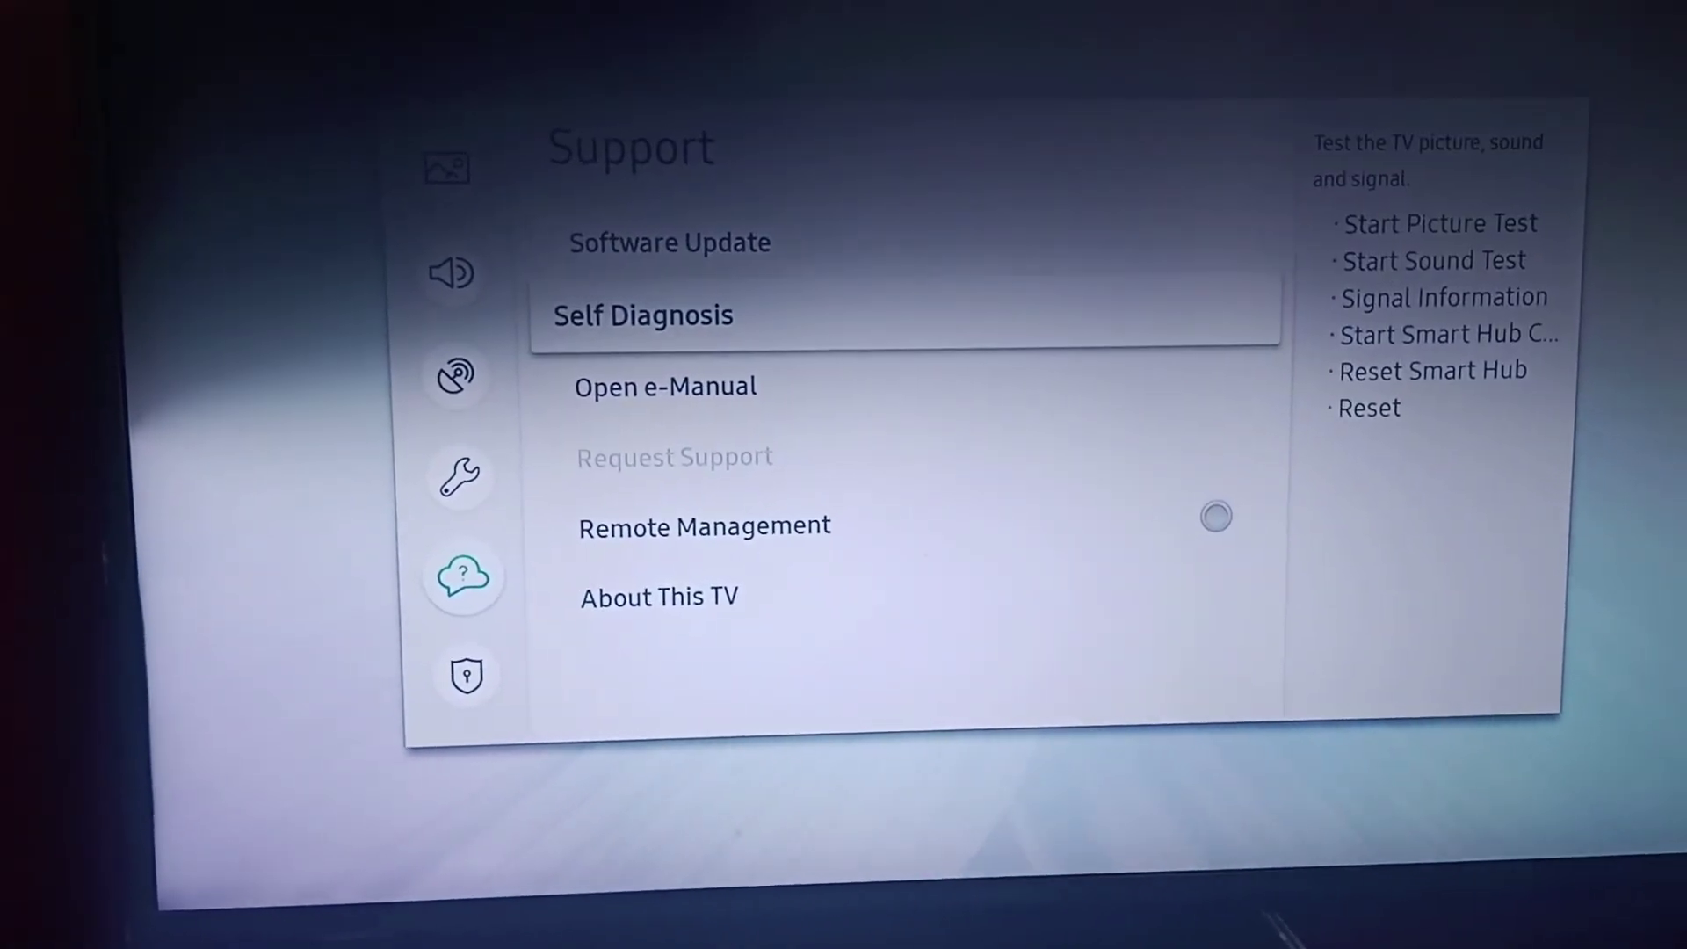
pyautogui.press('Return')
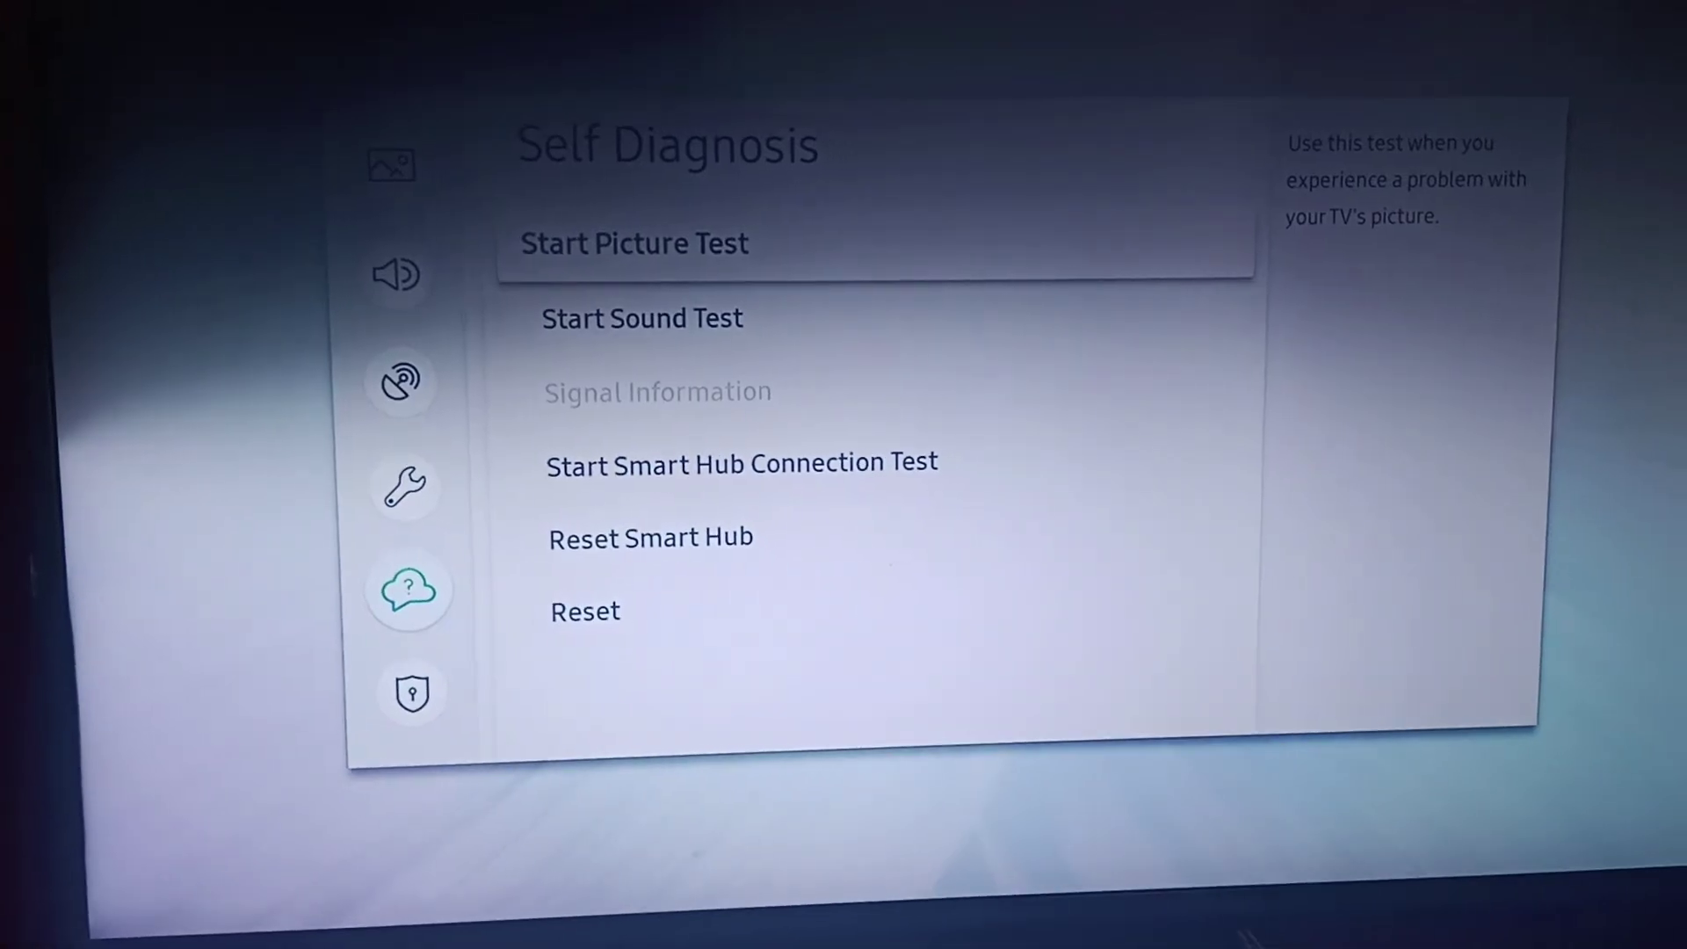